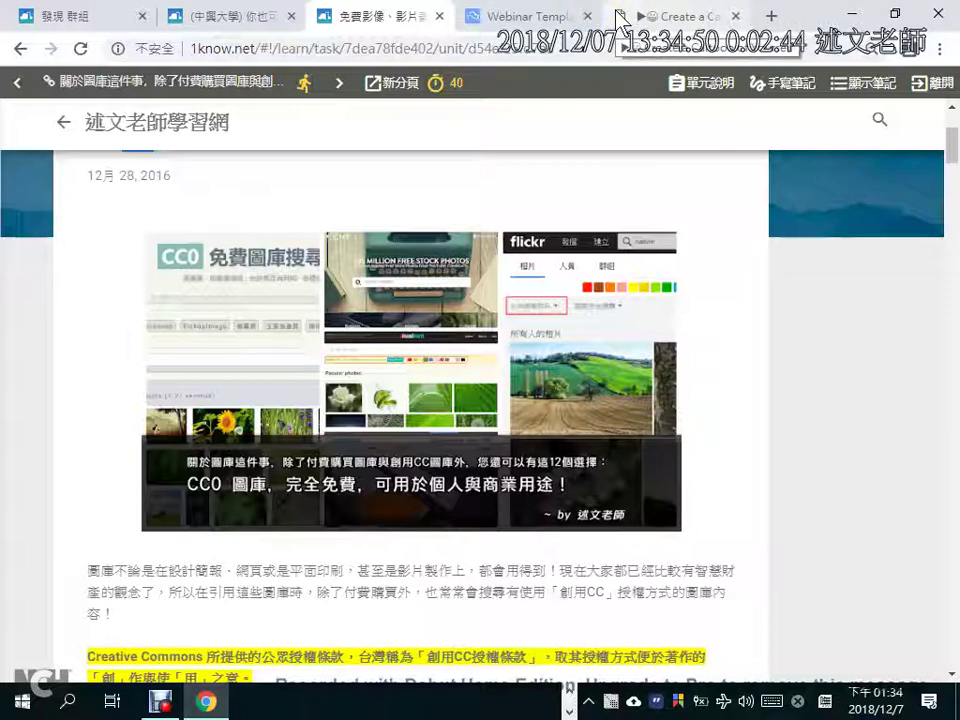
Step: Close the free-image resource page and apply the bright blurred living-room picture as slide 3's background
{"action": "left_click", "coordinate": [548, 700]}
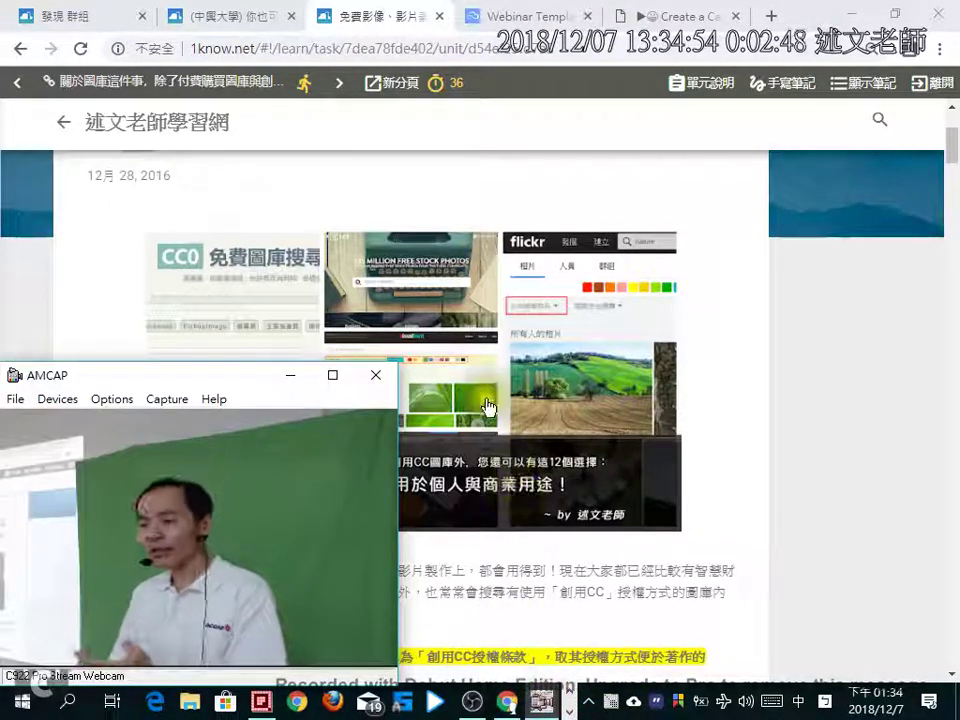
{"action": "left_click", "coordinate": [439, 17]}
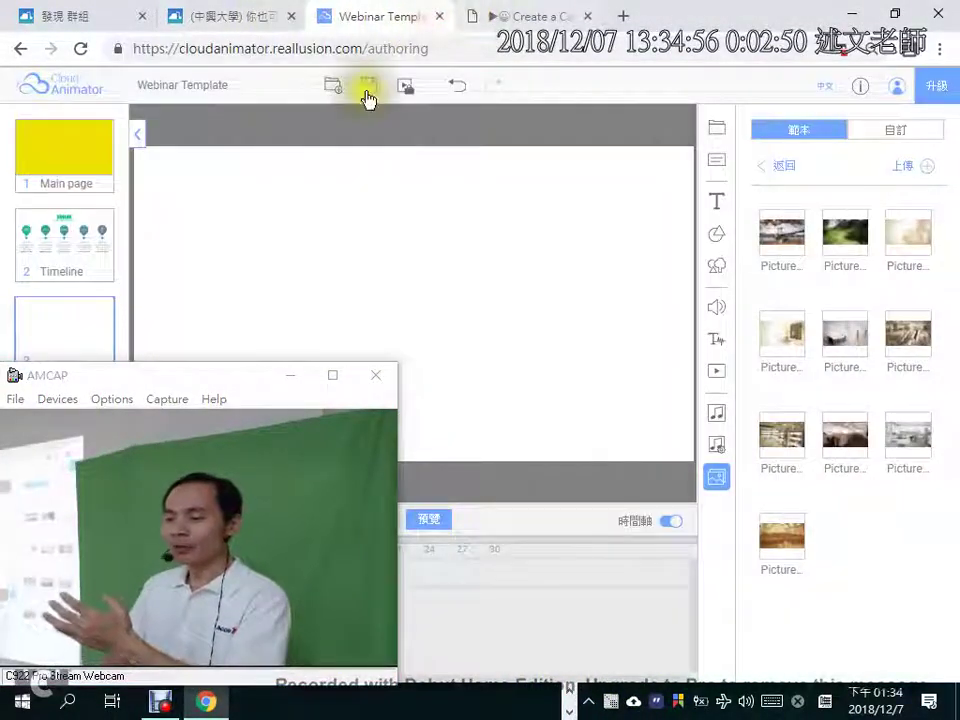
{"action": "left_click", "coordinate": [779, 343]}
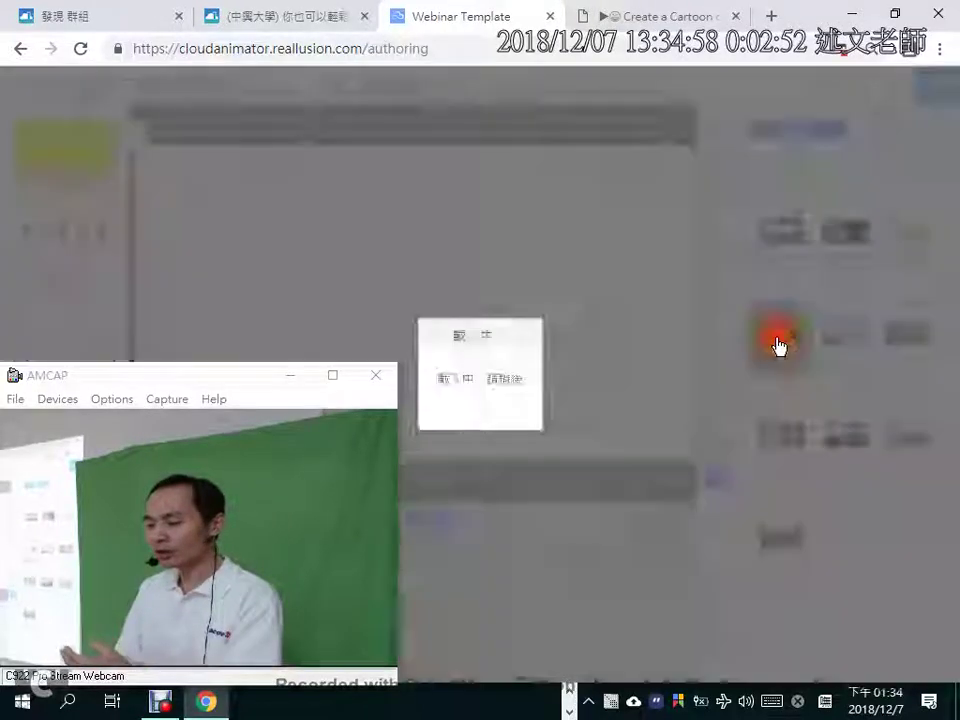
{"action": "left_click", "coordinate": [289, 376]}
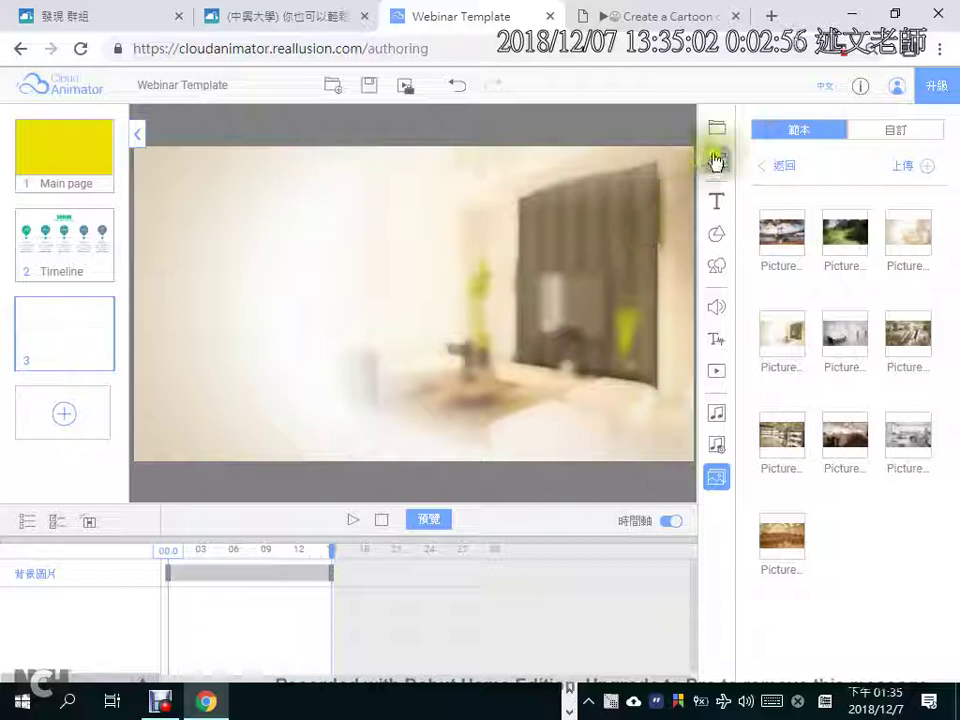
Step: Add a text object to slide 3 and set its font to 思源黑體
{"action": "left_click", "coordinate": [716, 206]}
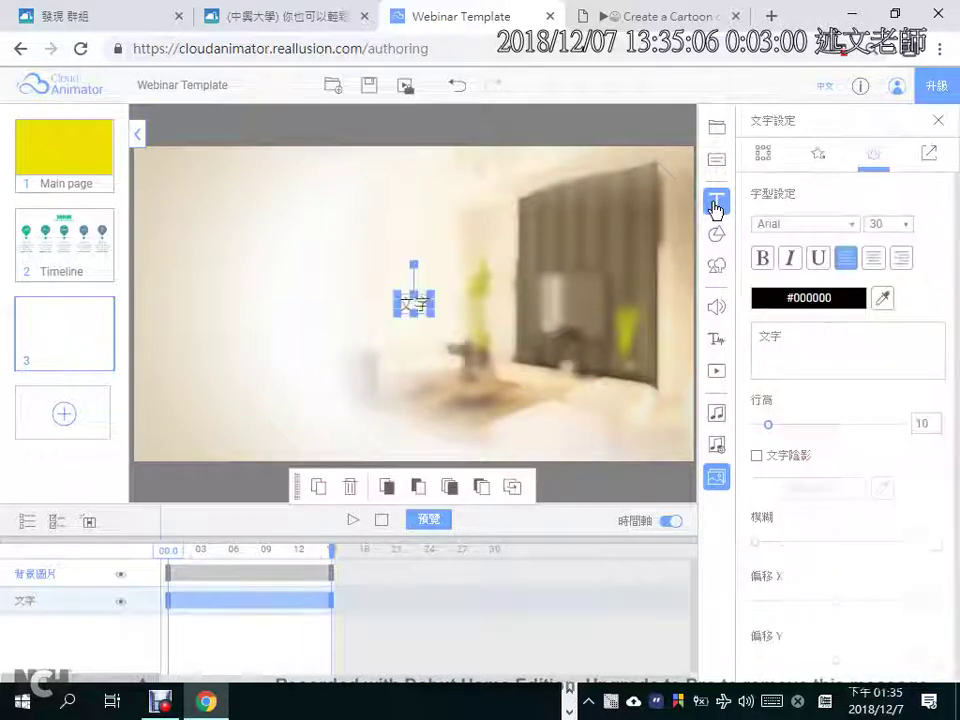
{"action": "left_click", "coordinate": [853, 224]}
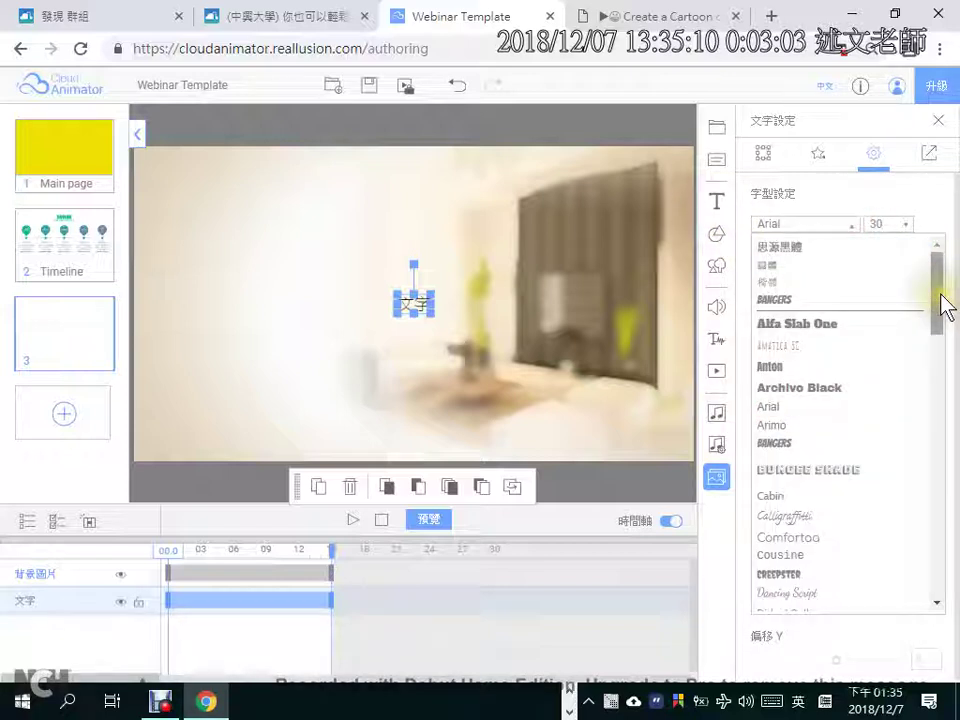
{"action": "left_click", "coordinate": [866, 247]}
Step: Replace the placeholder with 你也可以輕鬆做個 Motion Graphic 動畫設計師 copied from the 1know group page's title, breaking the line before Motion
{"action": "double_click", "coordinate": [820, 338]}
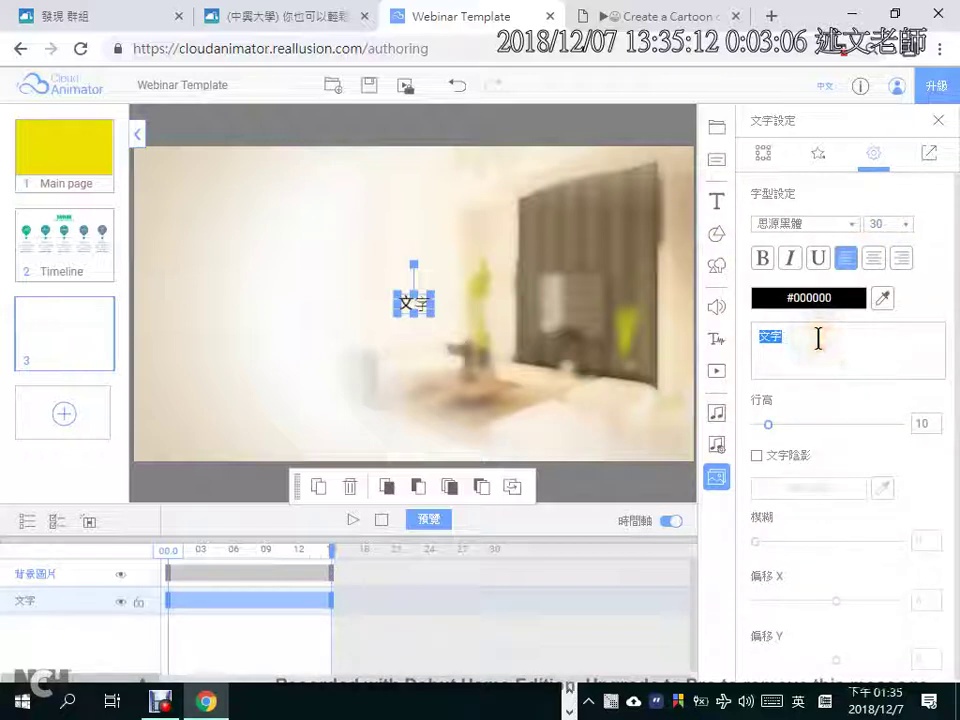
{"action": "left_click", "coordinate": [300, 20]}
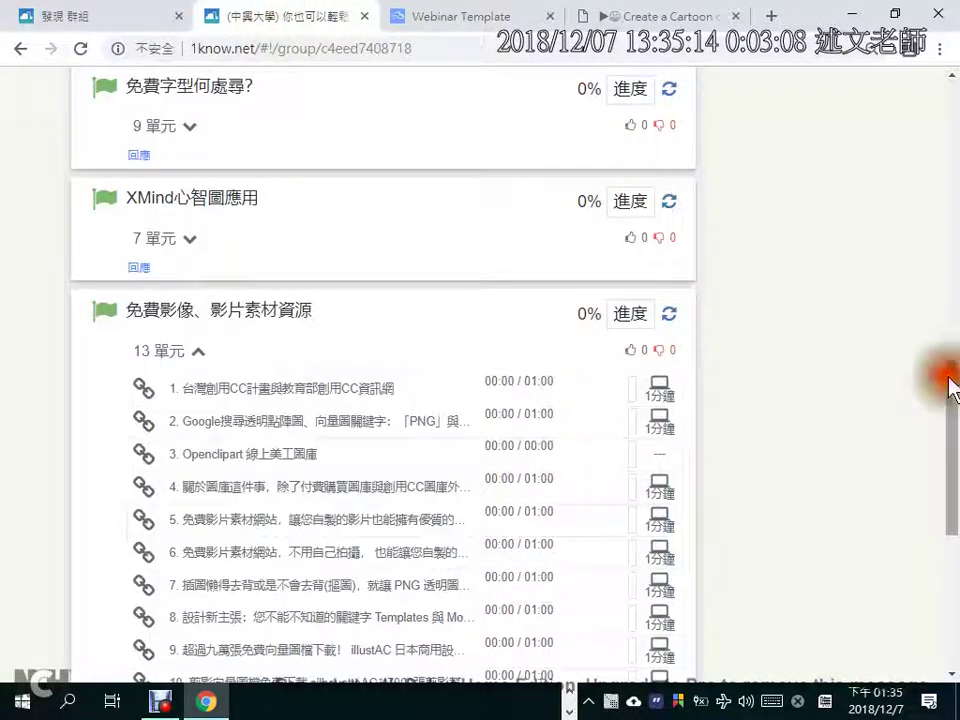
{"action": "left_click_drag", "start_coordinate": [950, 385], "coordinate": [917, 80]}
{"action": "left_click_drag", "start_coordinate": [168, 160], "coordinate": [586, 160]}
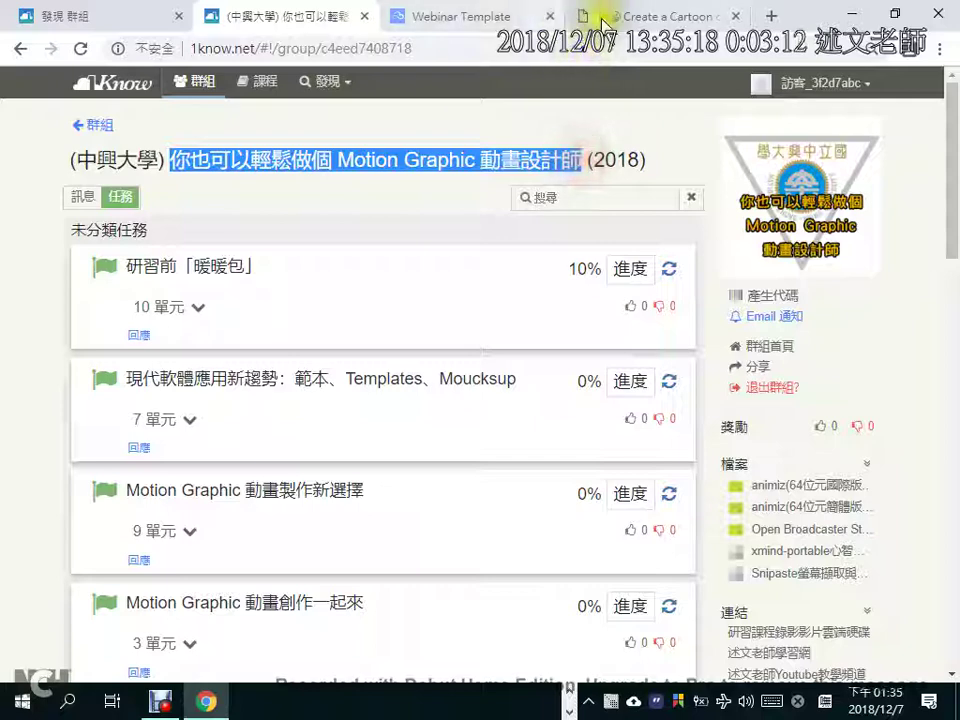
{"action": "left_click", "coordinate": [450, 17]}
{"action": "type", "text": "你也可以輕鬆做個 Motion Graphic 動畫設計師"}
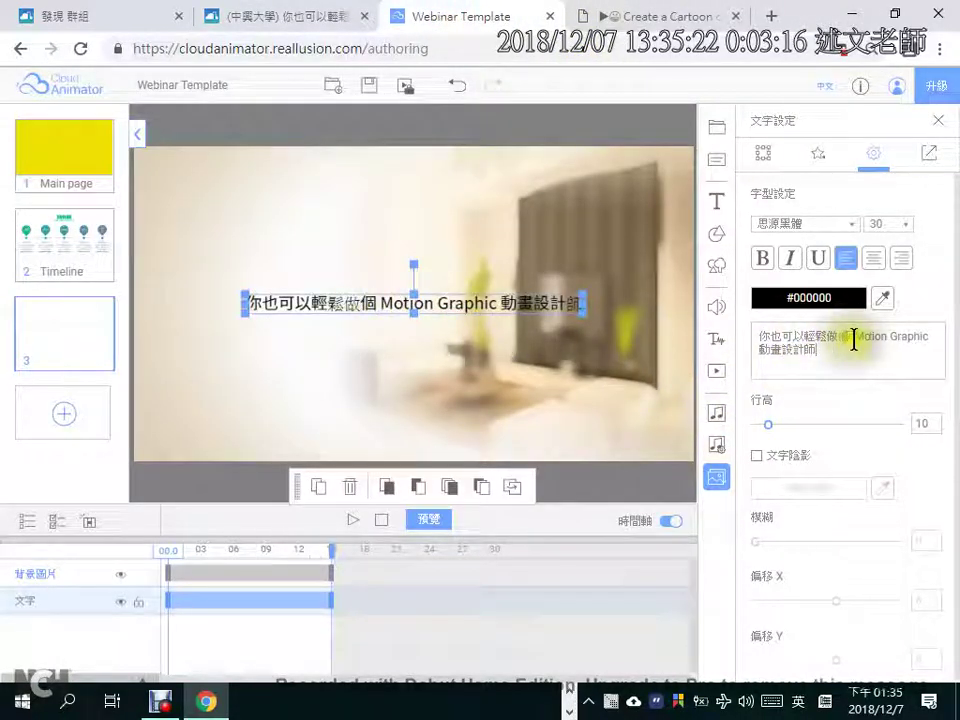
{"action": "left_click", "coordinate": [851, 338]}
{"action": "key", "text": "Return"}
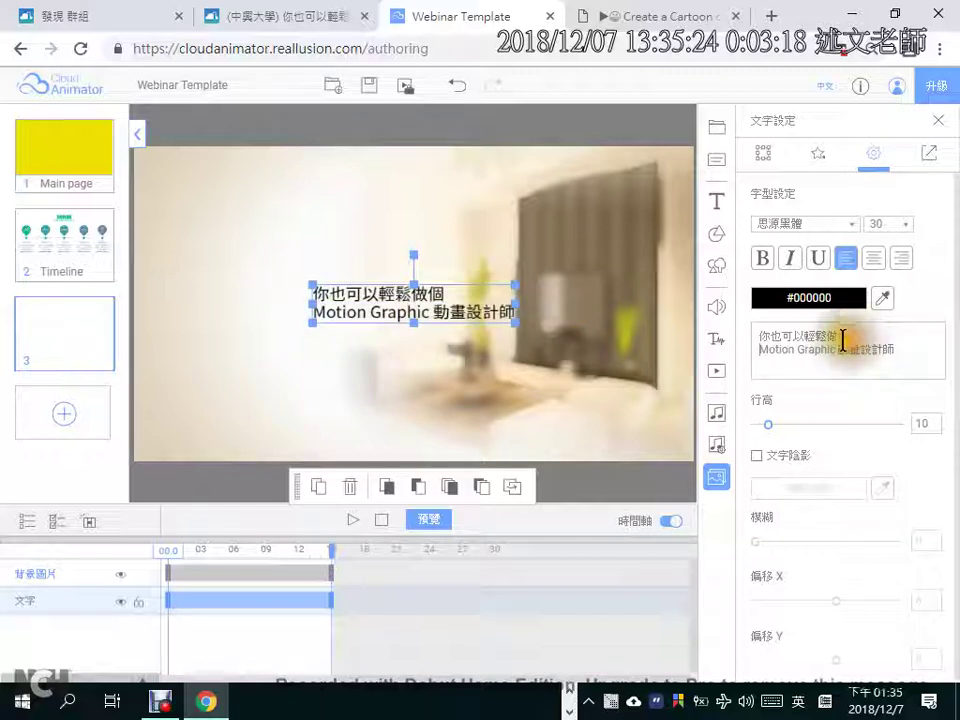
Step: Set the title's font size to 54 and its line height to 17
{"action": "left_click", "coordinate": [908, 226]}
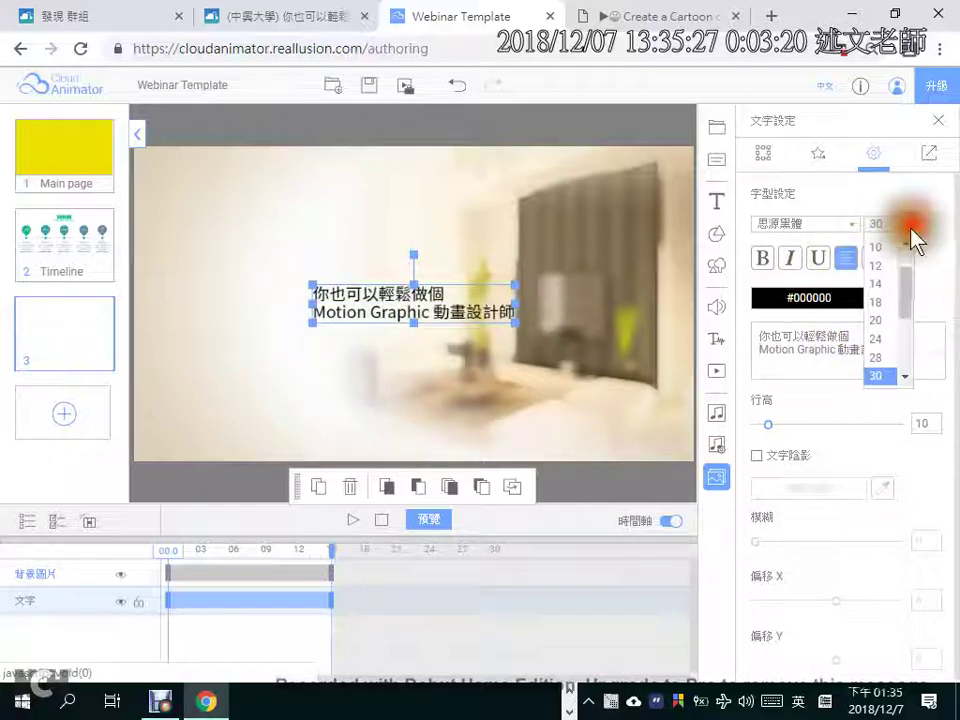
{"action": "left_click", "coordinate": [905, 366]}
{"action": "left_click", "coordinate": [885, 316]}
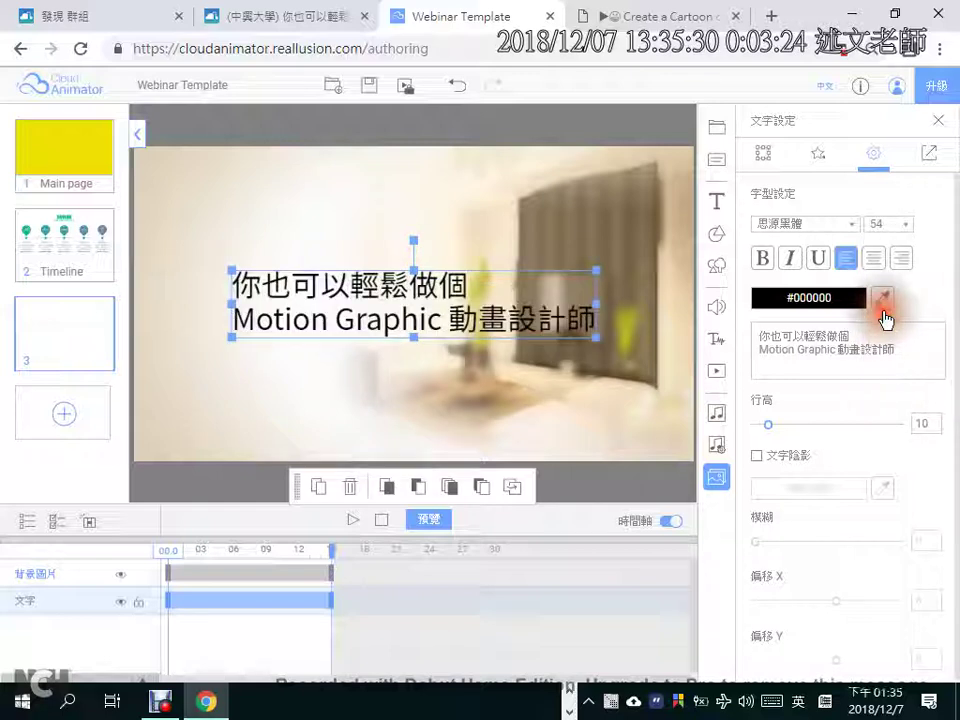
{"action": "left_click_drag", "start_coordinate": [767, 428], "coordinate": [781, 428]}
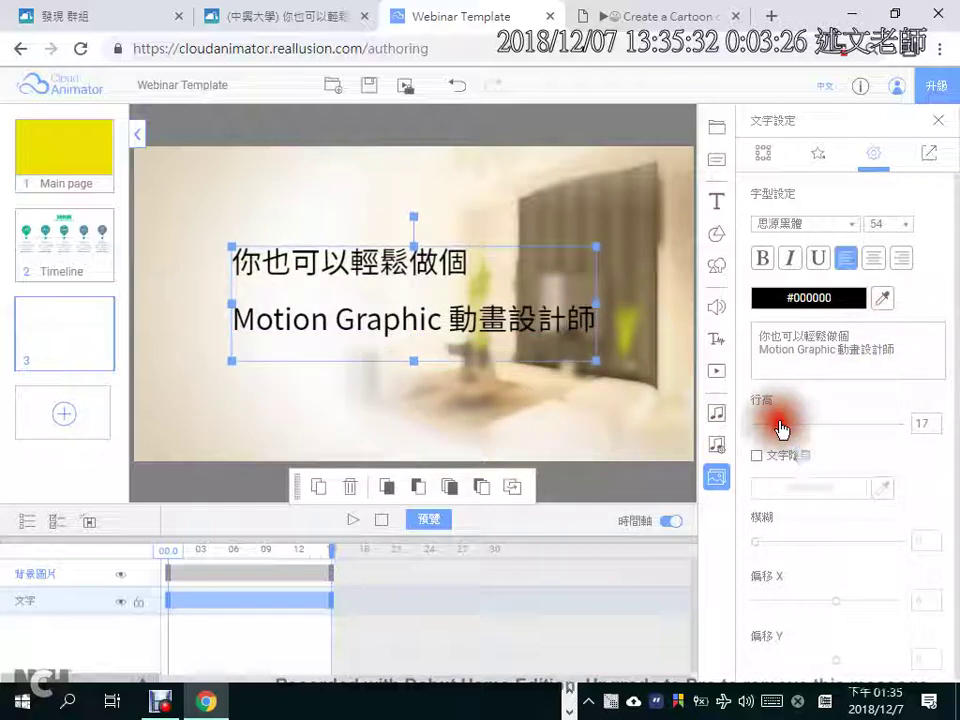
Step: Enable a shadow on the title with blur 10, X offset 9 and Y offset 13
{"action": "left_click", "coordinate": [759, 457]}
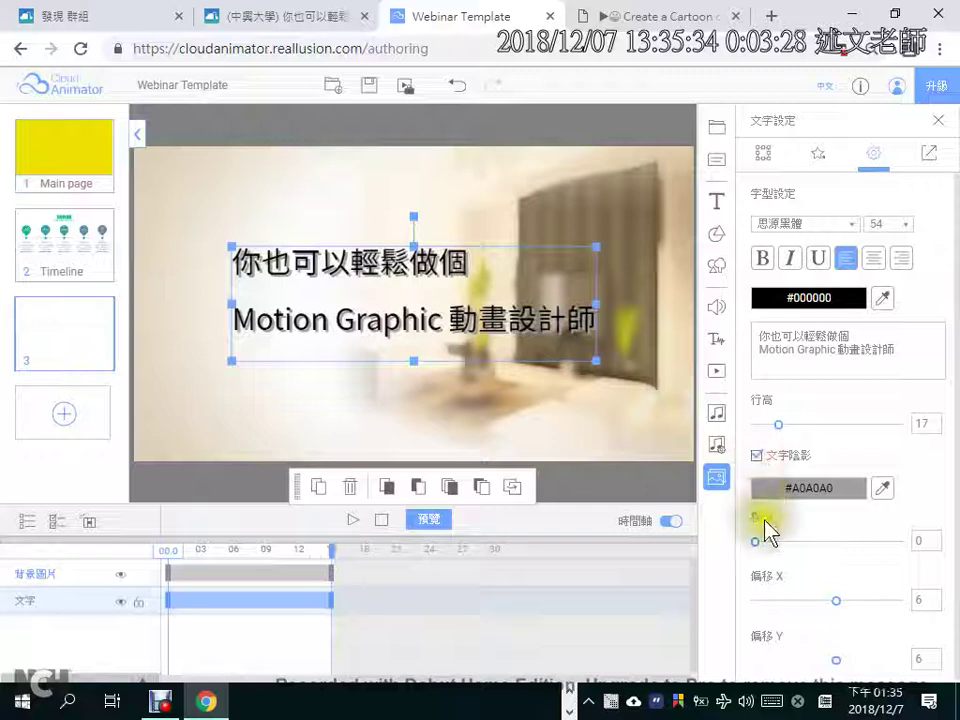
{"action": "left_click_drag", "start_coordinate": [756, 543], "coordinate": [776, 545]}
{"action": "left_click_drag", "start_coordinate": [836, 601], "coordinate": [841, 600]}
{"action": "mouse_move", "coordinate": [838, 665]}
{"action": "left_mouse_down"}
{"action": "mouse_move", "coordinate": [849, 671]}
{"action": "mouse_move", "coordinate": [846, 661]}
{"action": "left_mouse_up"}
{"action": "mouse_move", "coordinate": [776, 545]}
{"action": "left_mouse_down"}
{"action": "mouse_move", "coordinate": [820, 566]}
{"action": "mouse_move", "coordinate": [828, 547]}
{"action": "left_mouse_up"}
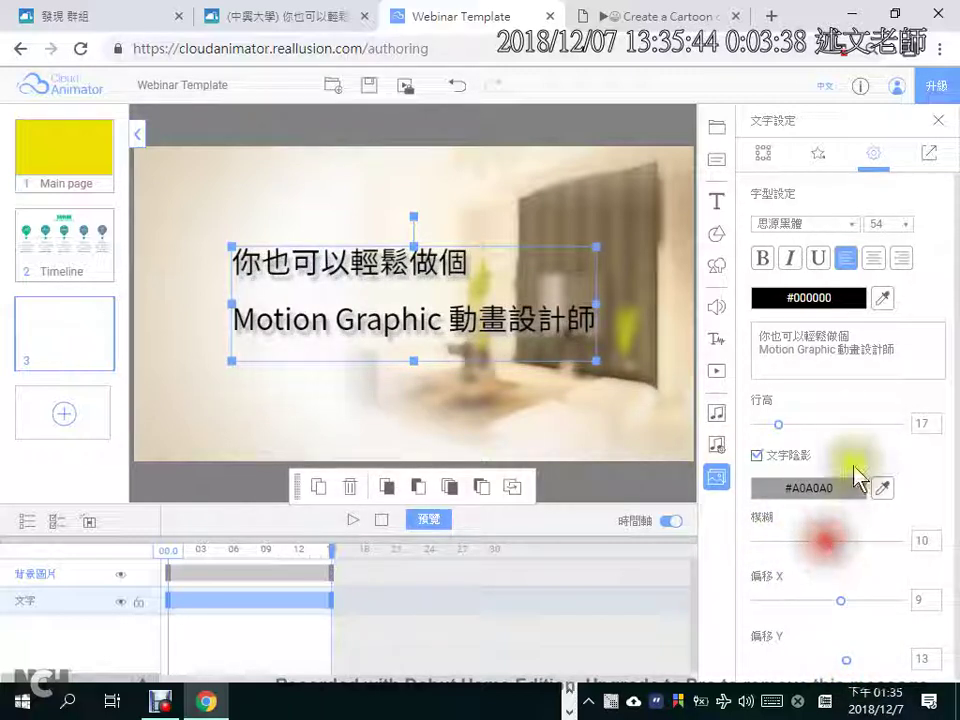
Step: Set the title's line height to 22 and place it centre-aligned around the middle of the slide
{"action": "left_click", "coordinate": [860, 423]}
{"action": "left_click_drag", "start_coordinate": [494, 335], "coordinate": [449, 406]}
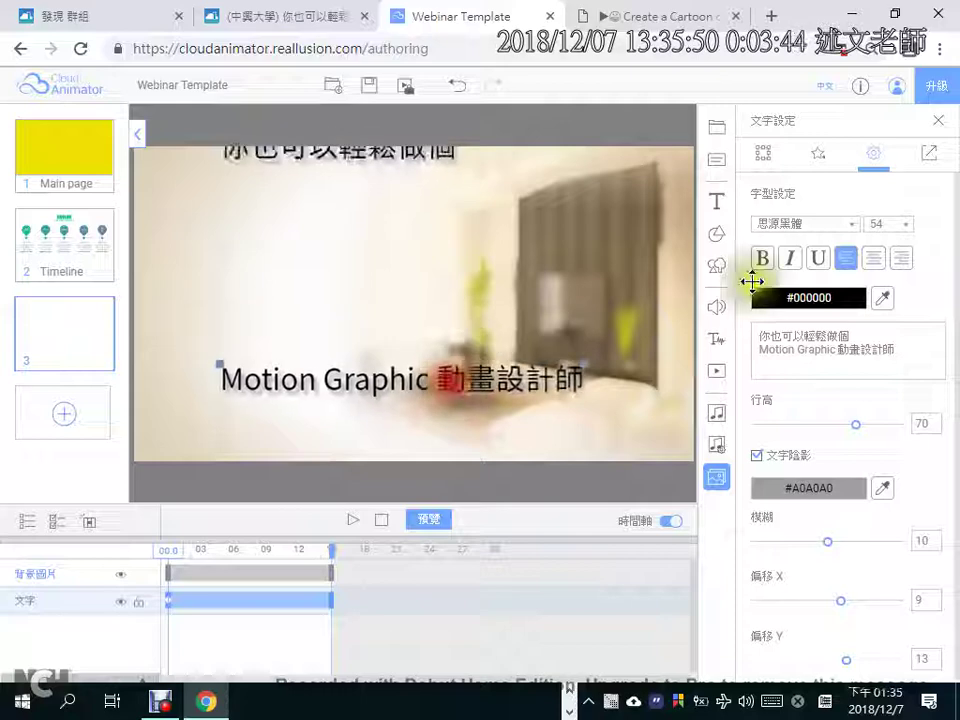
{"action": "left_click_drag", "start_coordinate": [856, 424], "coordinate": [788, 428]}
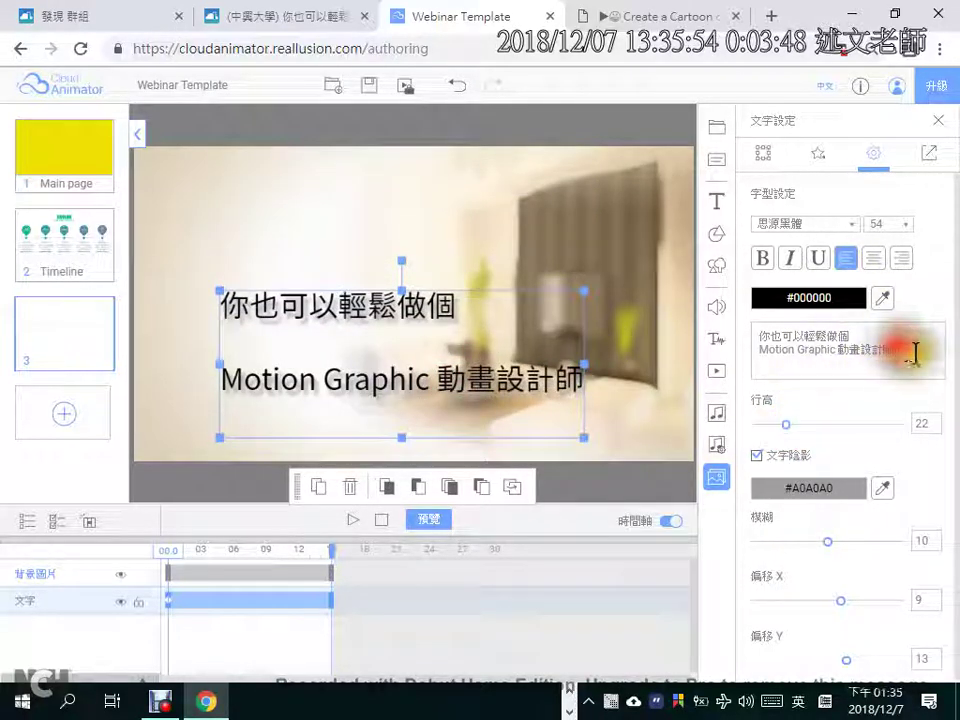
{"action": "left_click_drag", "start_coordinate": [437, 305], "coordinate": [472, 234]}
{"action": "left_click", "coordinate": [873, 258]}
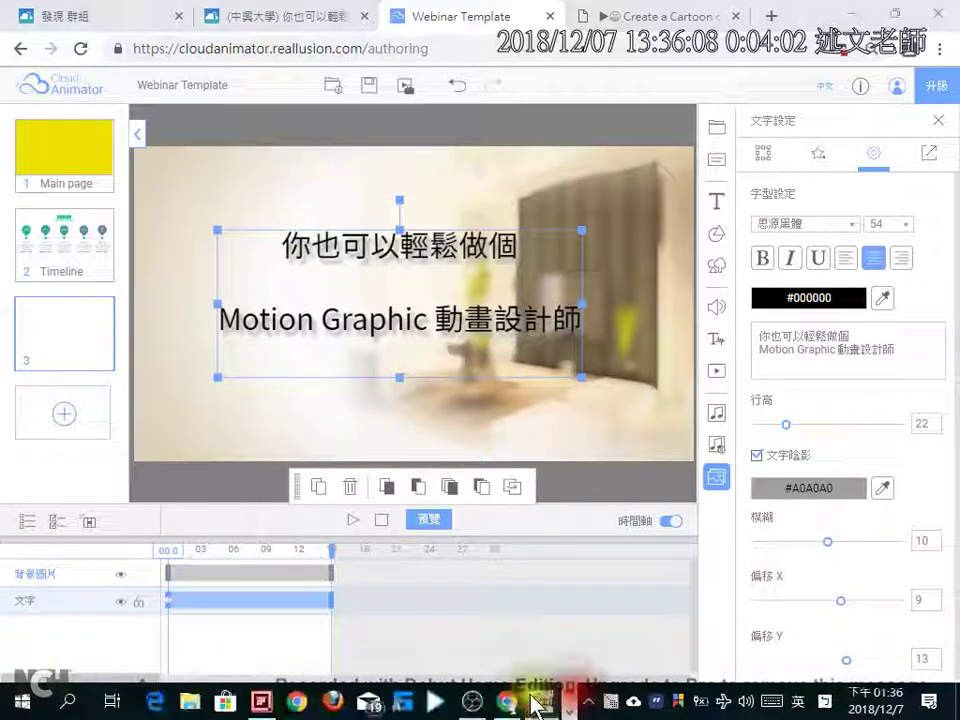
Step: Show the title's animation settings and preview entrance effects such as 位移進場1, 縮放進場1 and 位移進場2
{"action": "left_click", "coordinate": [540, 703]}
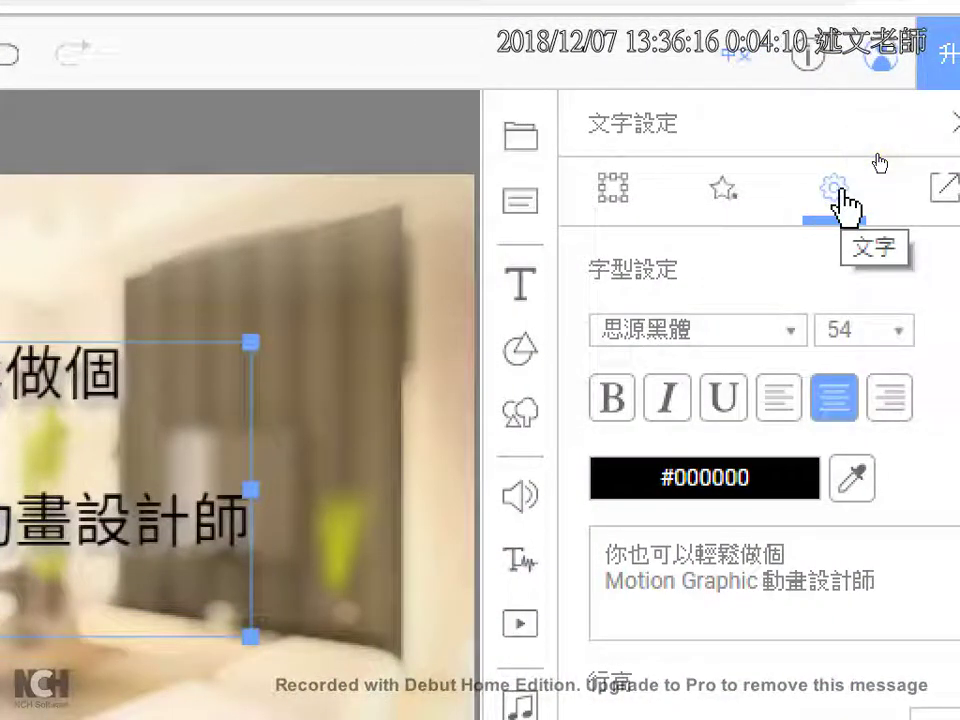
{"action": "left_click", "coordinate": [733, 205]}
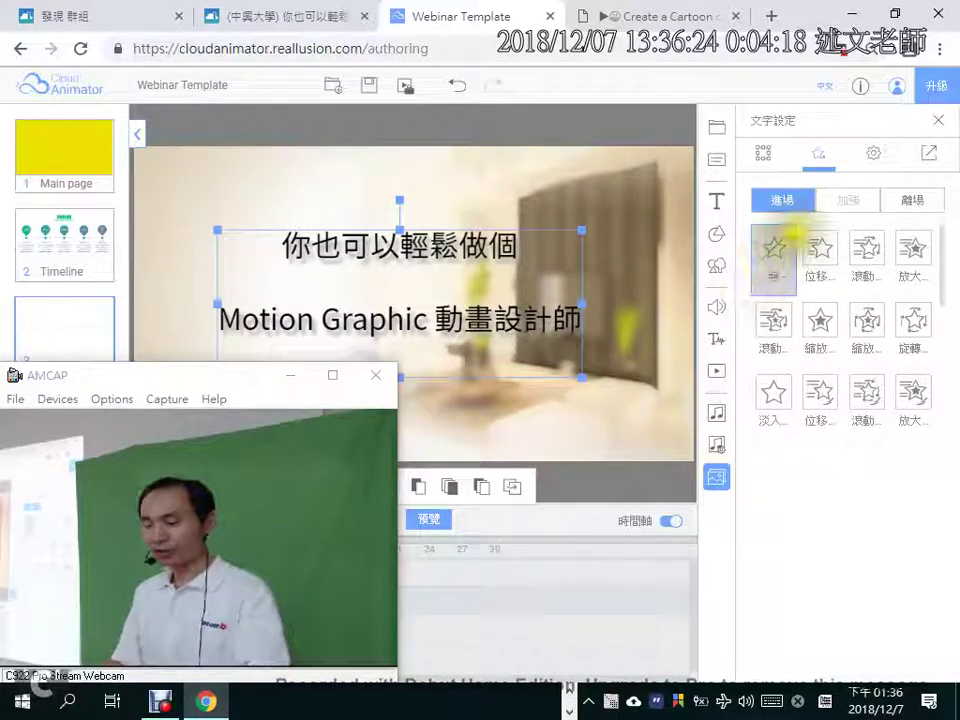
{"action": "left_click", "coordinate": [766, 226]}
{"action": "mouse_move", "coordinate": [766, 218]}
{"action": "left_mouse_down"}
{"action": "mouse_move", "coordinate": [926, 216]}
{"action": "mouse_move", "coordinate": [872, 150]}
{"action": "mouse_move", "coordinate": [936, 220]}
{"action": "mouse_move", "coordinate": [893, 232]}
{"action": "left_mouse_up"}
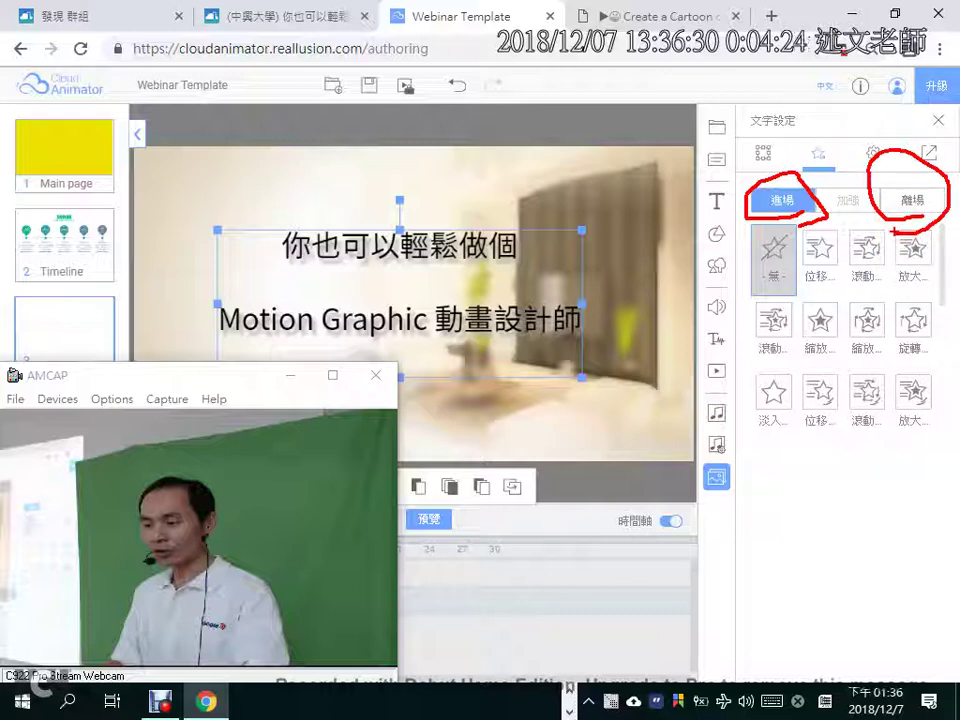
{"action": "left_click", "coordinate": [818, 255]}
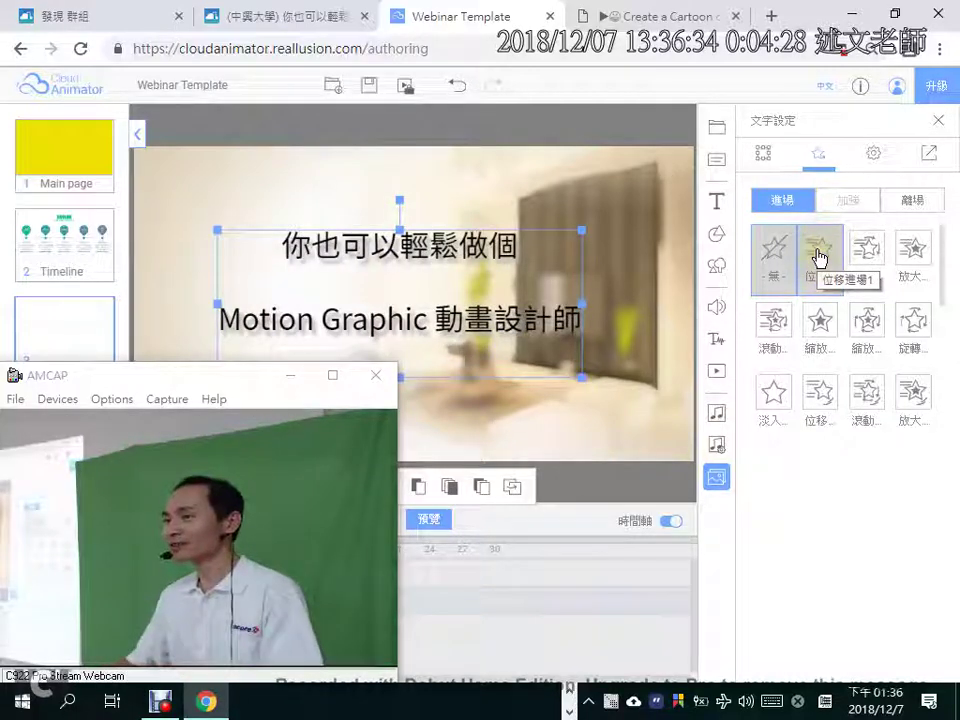
{"action": "left_click", "coordinate": [821, 336]}
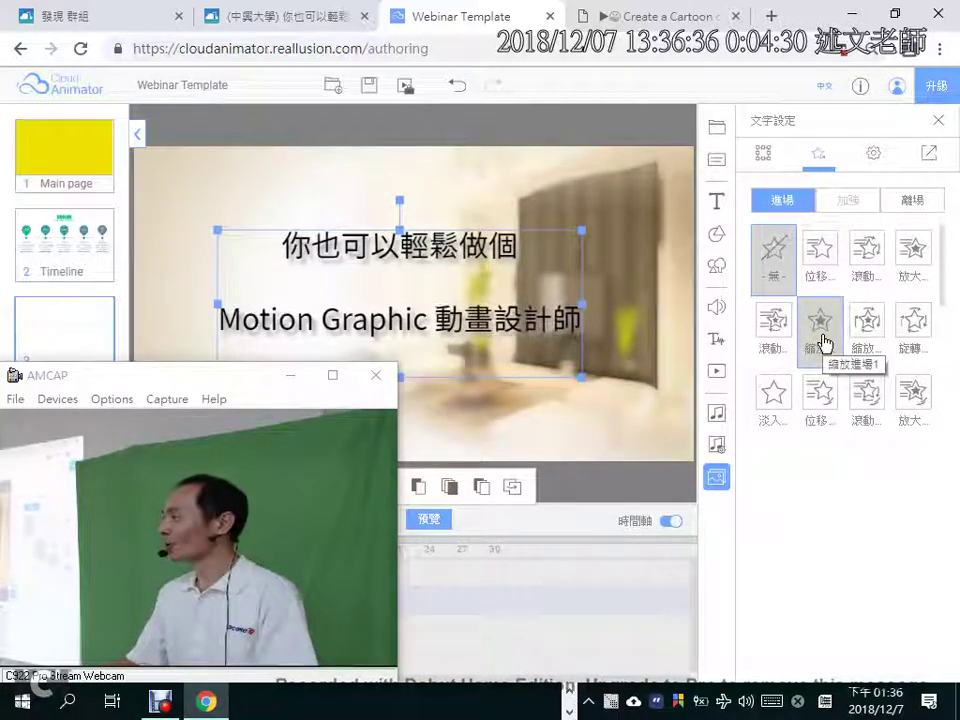
{"action": "left_click", "coordinate": [824, 400]}
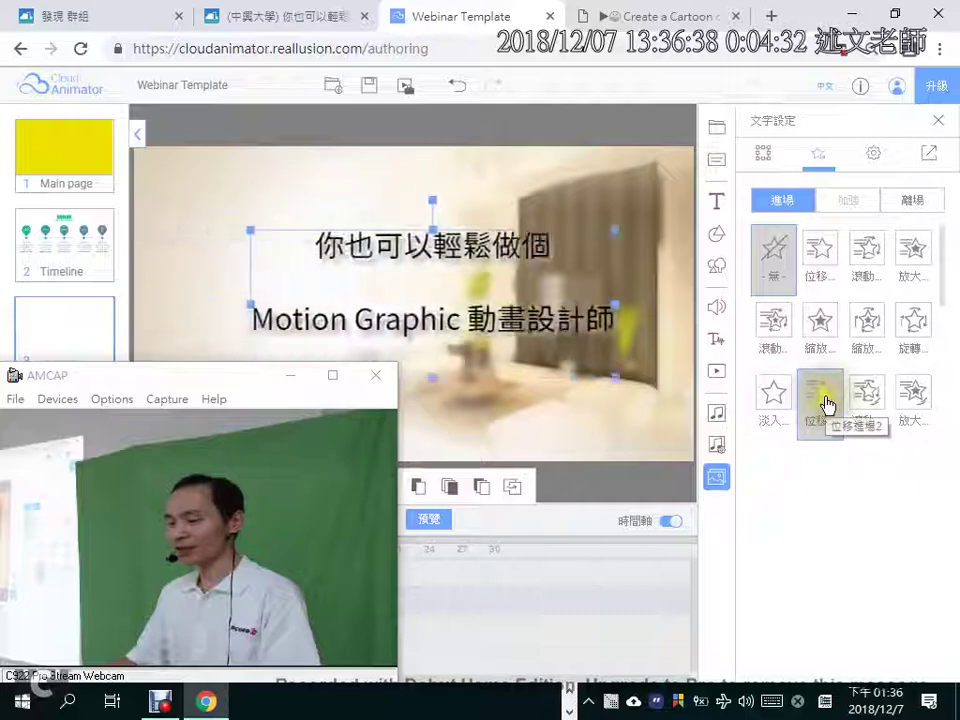
{"action": "left_click", "coordinate": [760, 396]}
Step: Apply the 滾動進場2 entrance effect to the title with direction 下到上 and time 非常快
{"action": "left_click", "coordinate": [869, 399]}
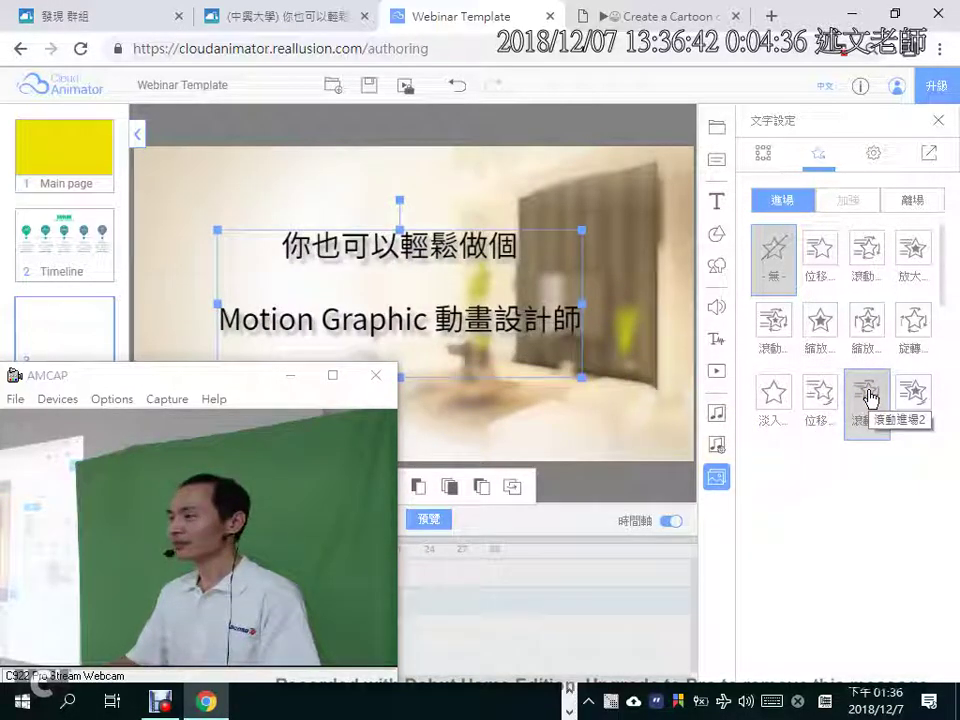
{"action": "left_click", "coordinate": [869, 398]}
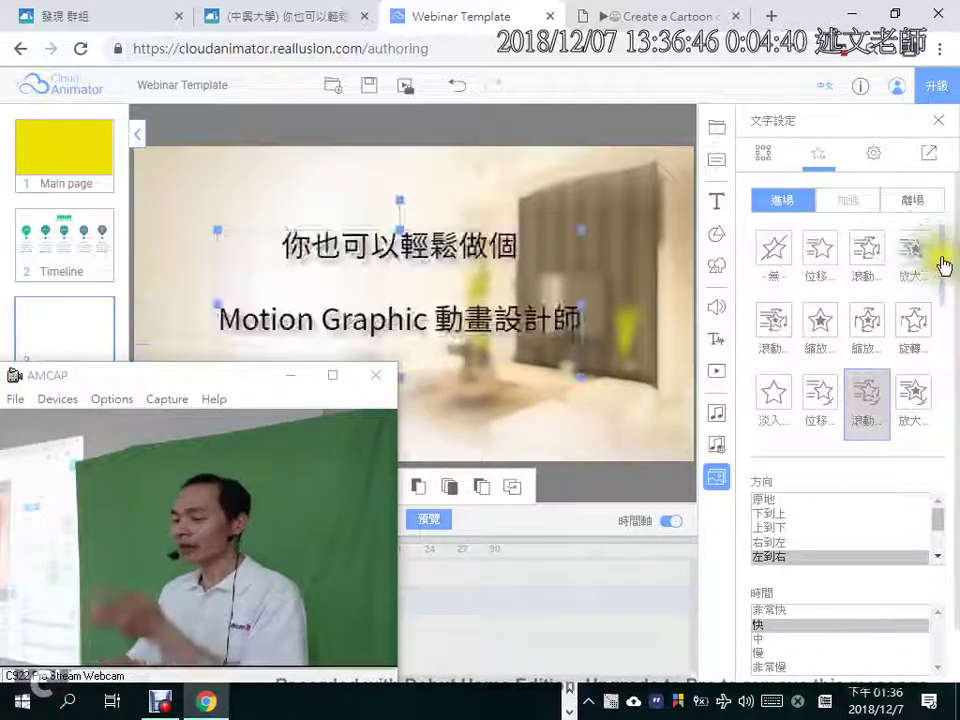
{"action": "scroll", "coordinate": [944, 272], "scroll_direction": "down", "scroll_amount": 1}
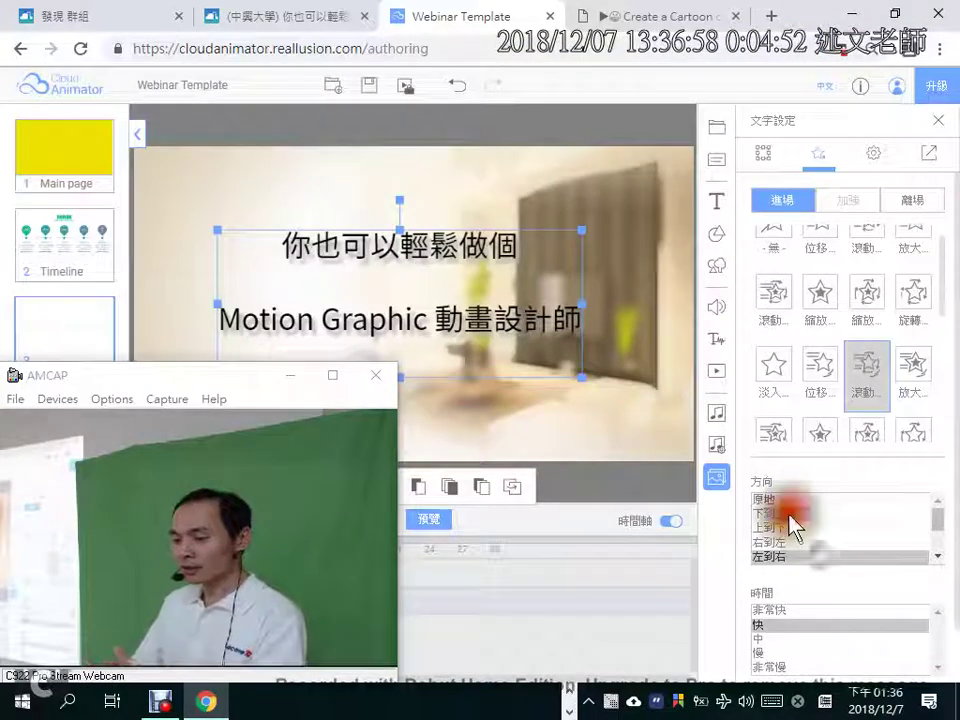
{"action": "left_click", "coordinate": [789, 514]}
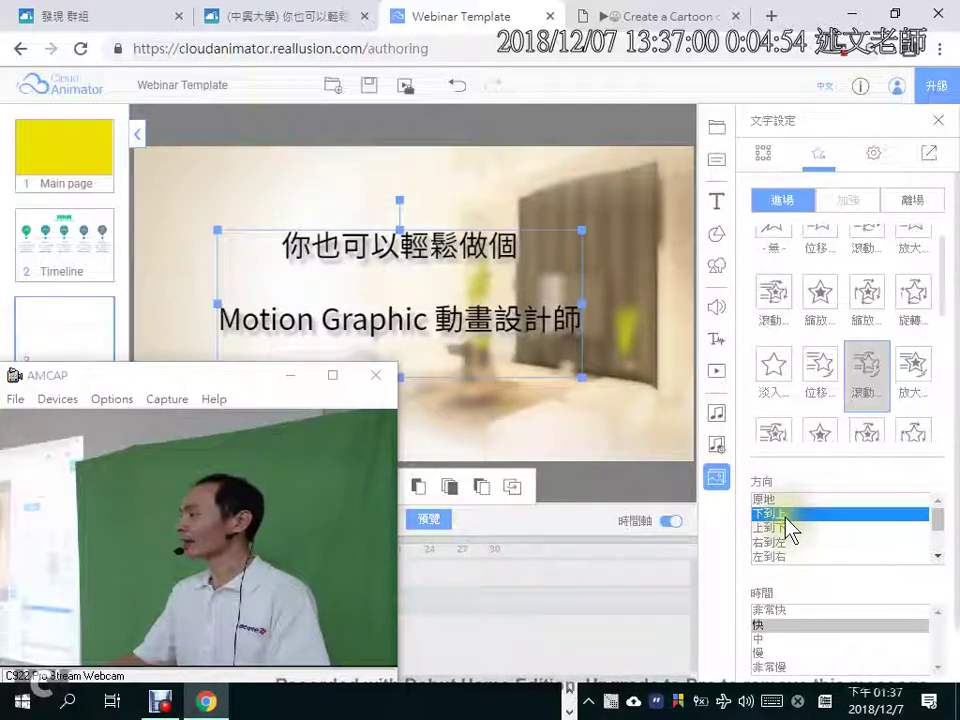
{"action": "left_click", "coordinate": [789, 611]}
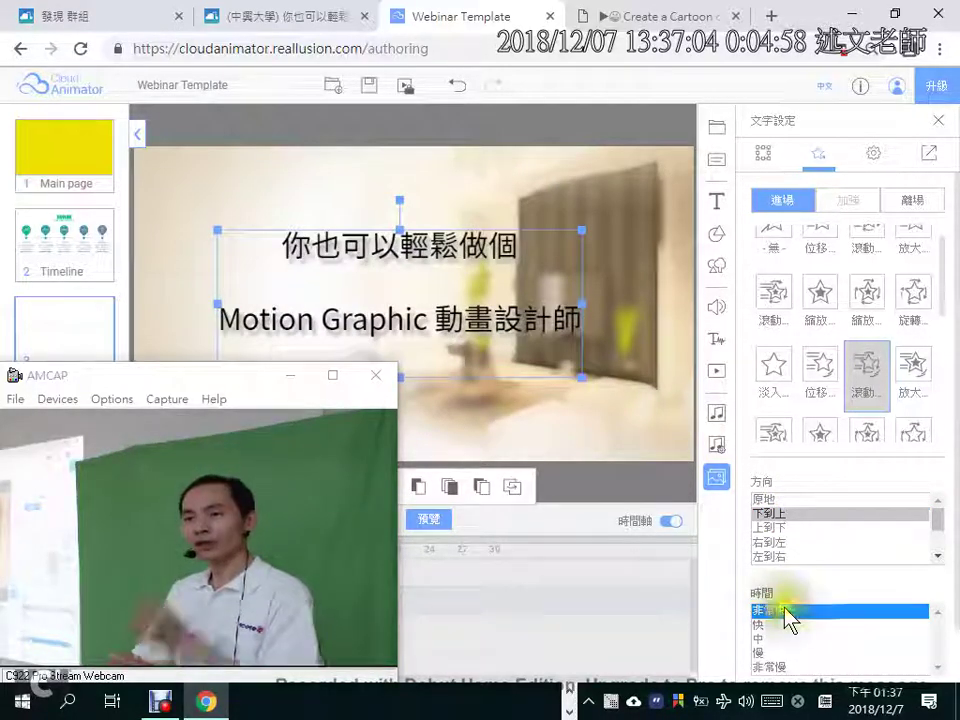
Step: Apply the last 滾動 exit effect in the 離場 list to the title
{"action": "left_click", "coordinate": [915, 205]}
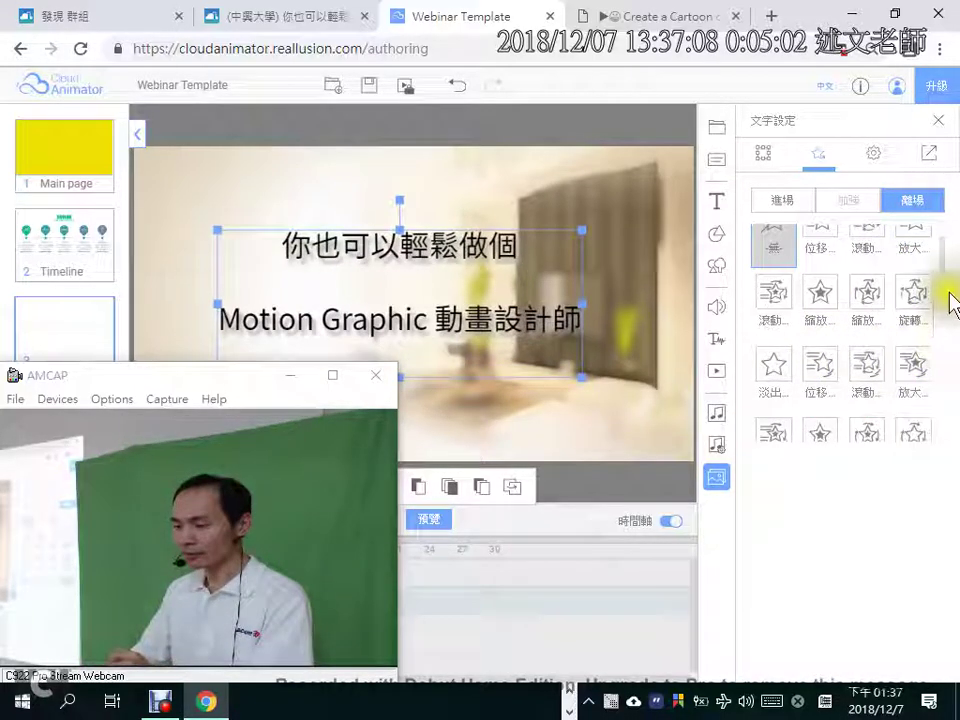
{"action": "left_click_drag", "start_coordinate": [945, 290], "coordinate": [943, 405]}
{"action": "left_click", "coordinate": [865, 368]}
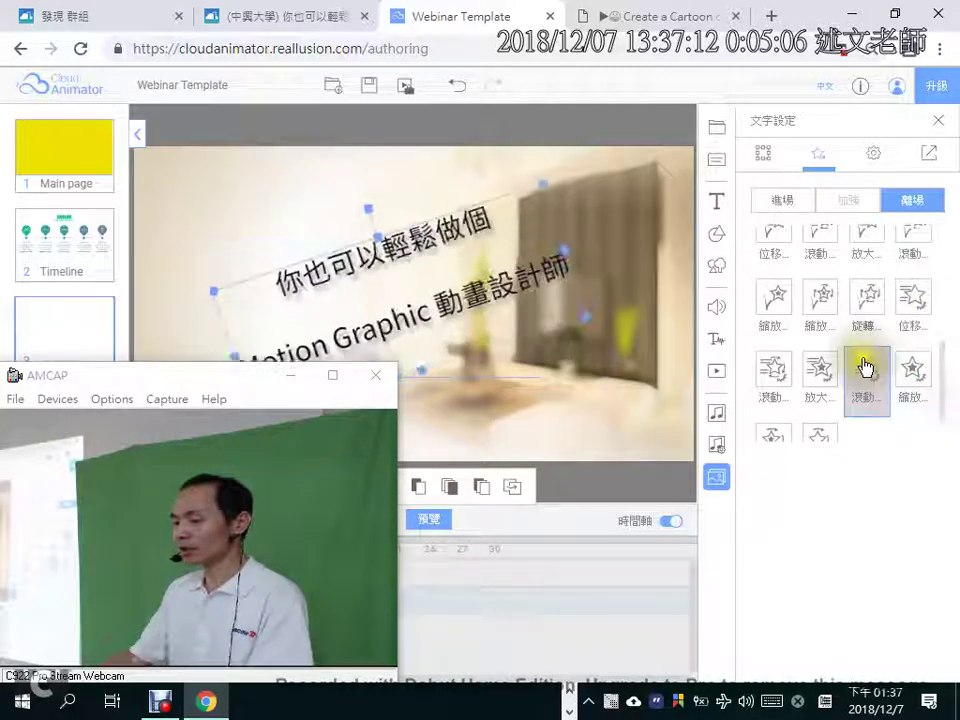
{"action": "left_click", "coordinate": [865, 368]}
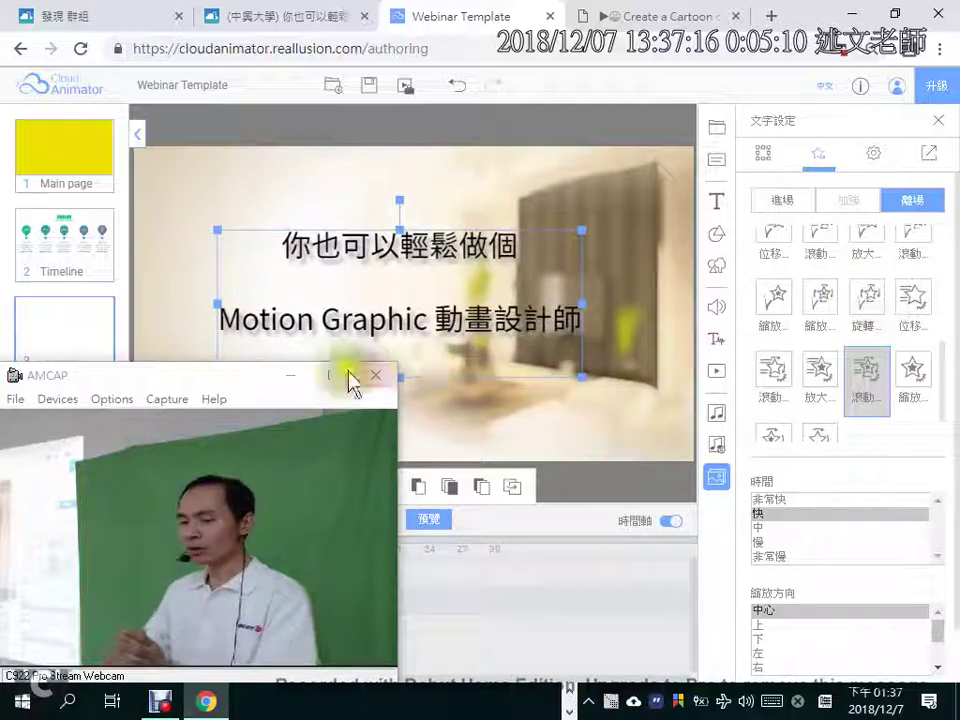
{"action": "left_click", "coordinate": [290, 376]}
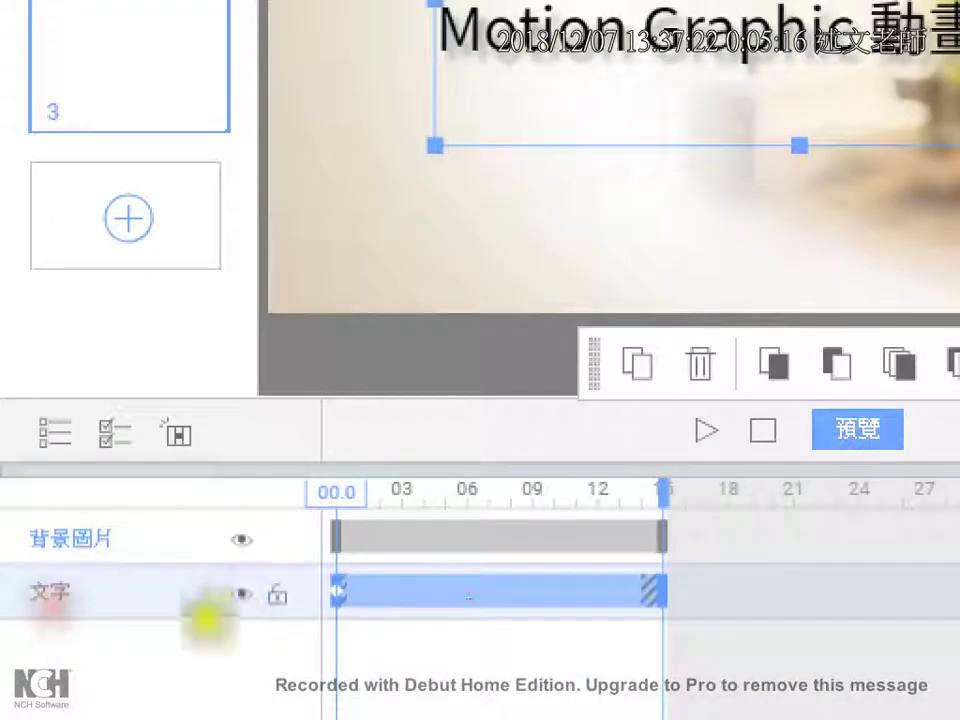
{"action": "mouse_move", "coordinate": [311, 606]}
{"action": "left_mouse_down"}
{"action": "mouse_move", "coordinate": [354, 630]}
{"action": "mouse_move", "coordinate": [330, 548]}
{"action": "left_mouse_up"}
{"action": "mouse_move", "coordinate": [618, 600]}
{"action": "left_mouse_down"}
{"action": "mouse_move", "coordinate": [649, 633]}
{"action": "mouse_move", "coordinate": [619, 610]}
{"action": "mouse_move", "coordinate": [651, 566]}
{"action": "mouse_move", "coordinate": [699, 595]}
{"action": "mouse_move", "coordinate": [665, 640]}
{"action": "left_mouse_up"}
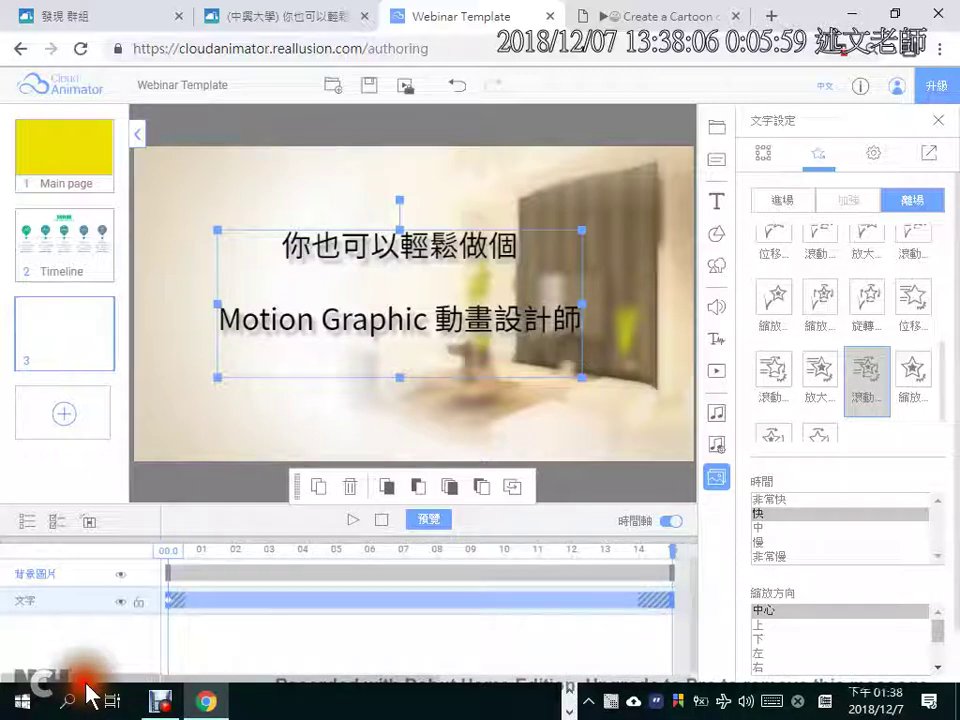
Step: Add the 豆豆龍 emphasis effect from the 加強 effects to the title at 6.0 seconds
{"action": "left_click", "coordinate": [181, 602]}
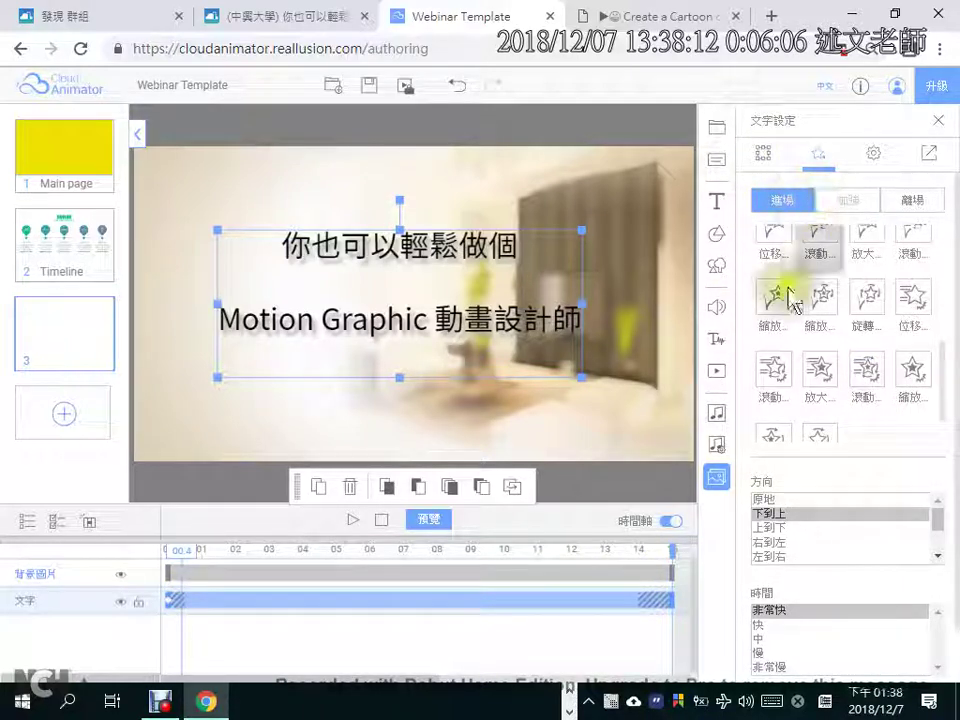
{"action": "left_click", "coordinate": [659, 600]}
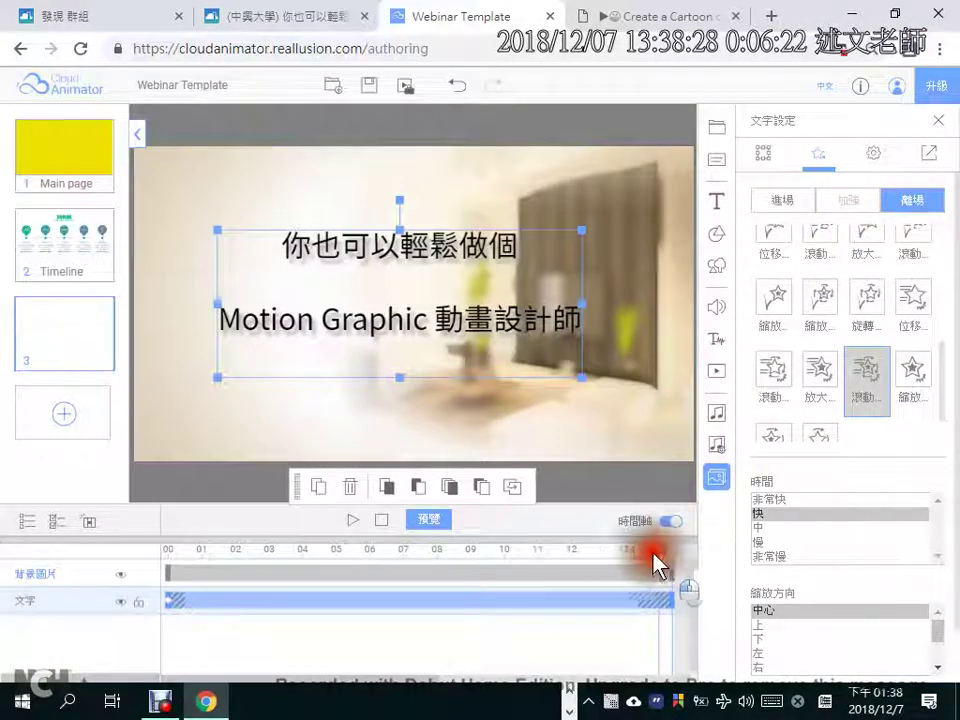
{"action": "mouse_move", "coordinate": [654, 553]}
{"action": "left_mouse_down"}
{"action": "mouse_move", "coordinate": [378, 552]}
{"action": "mouse_move", "coordinate": [375, 568]}
{"action": "left_mouse_up"}
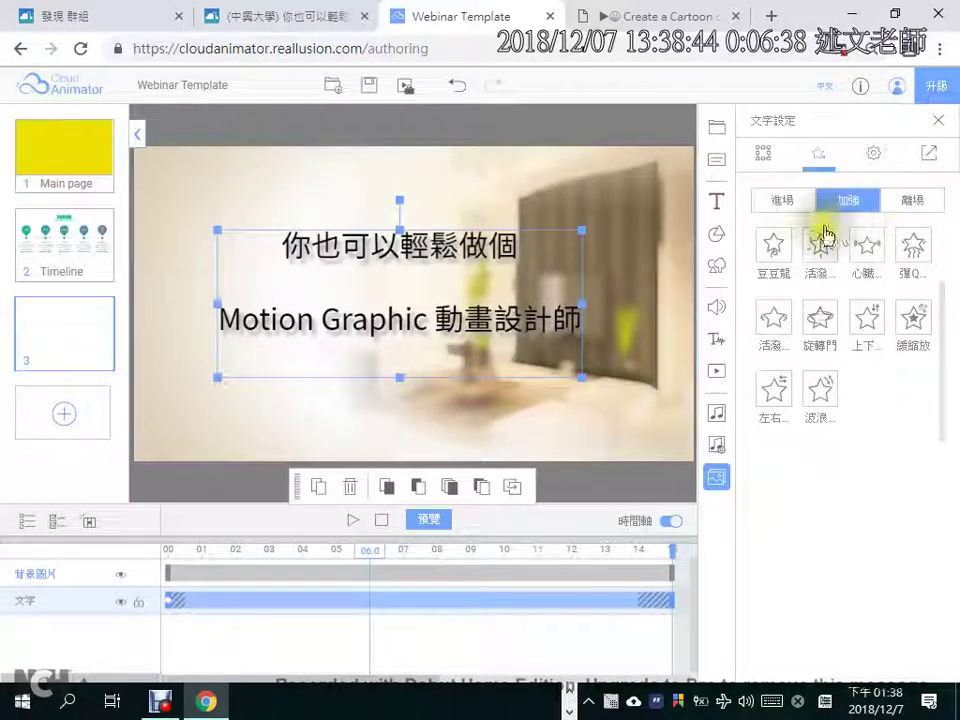
{"action": "left_click", "coordinate": [780, 250]}
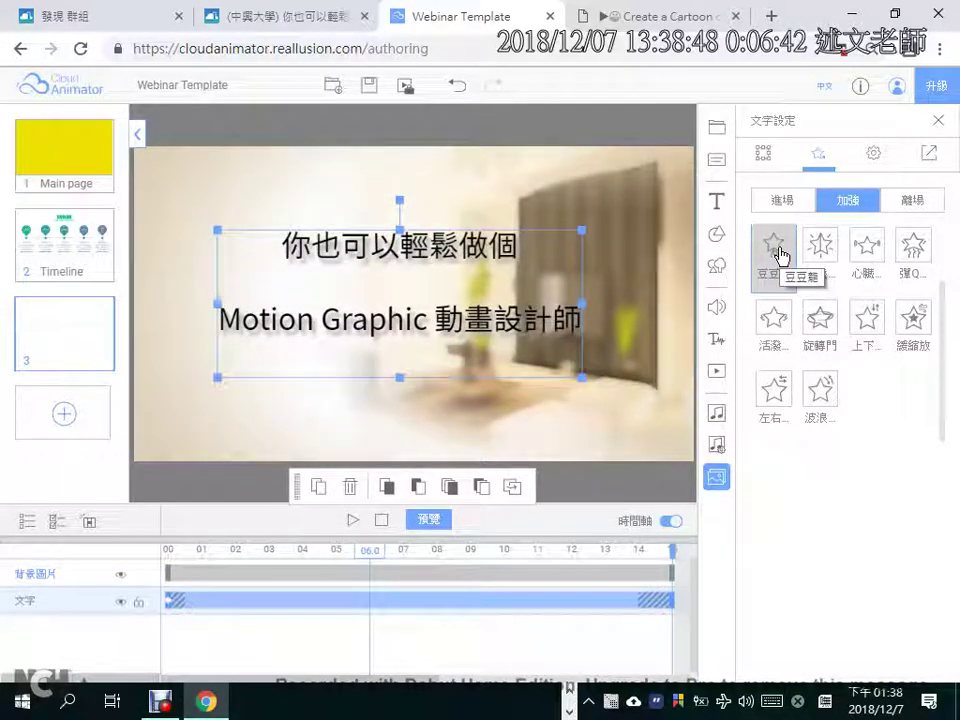
{"action": "left_click", "coordinate": [777, 252]}
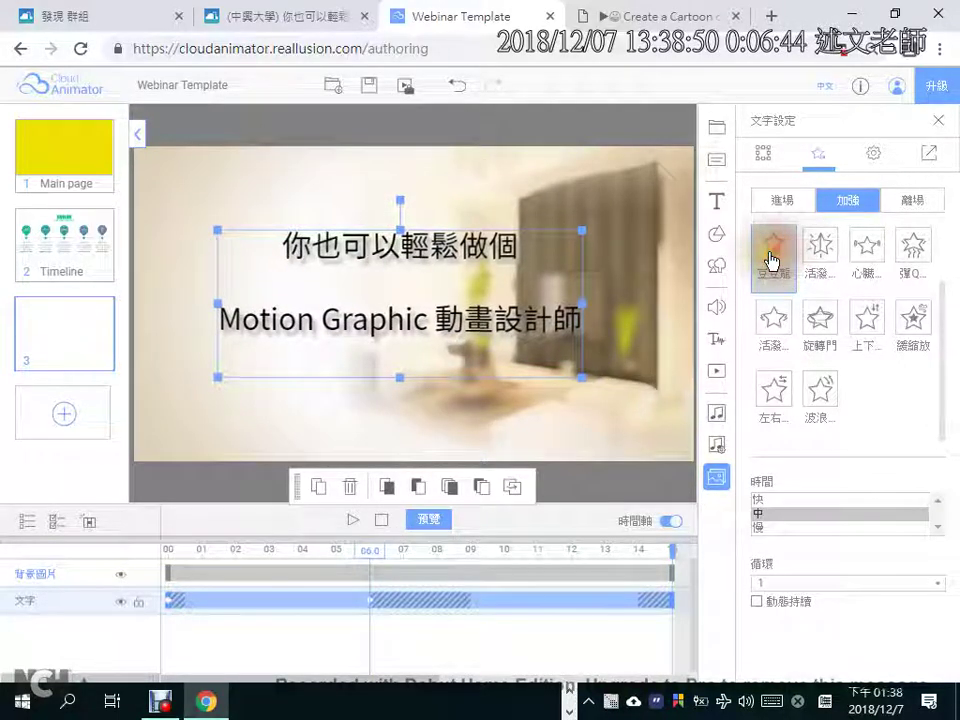
Step: Scrub the timeline through the title's 豆豆龍 effect to 8.9 seconds and check its 循環 loop setting
{"action": "left_click_drag", "start_coordinate": [370, 556], "coordinate": [400, 565]}
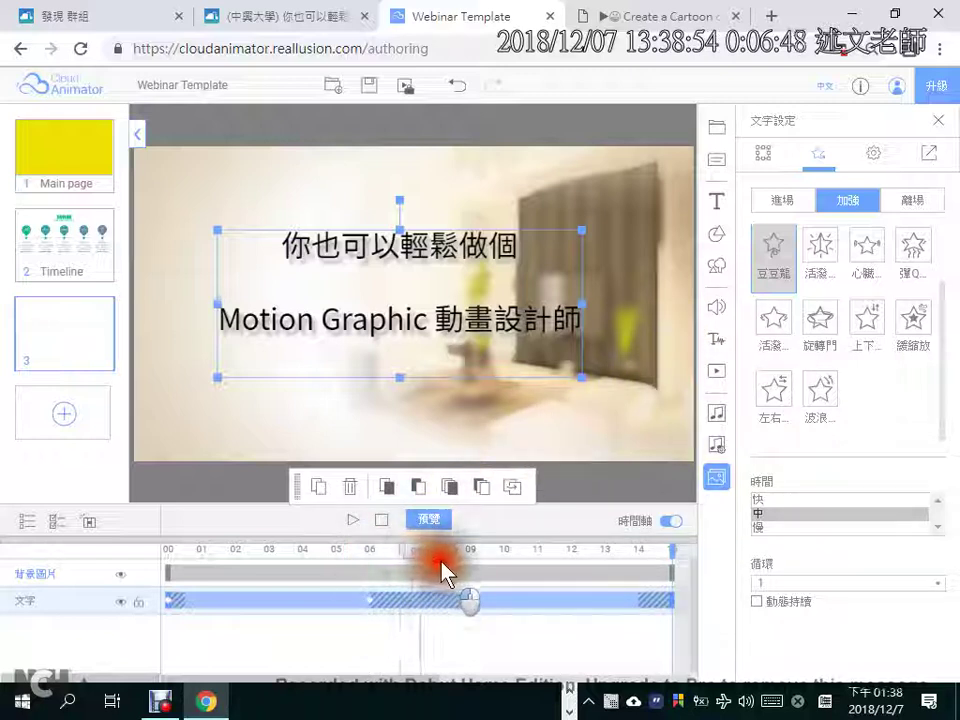
{"action": "left_click_drag", "start_coordinate": [458, 562], "coordinate": [457, 561]}
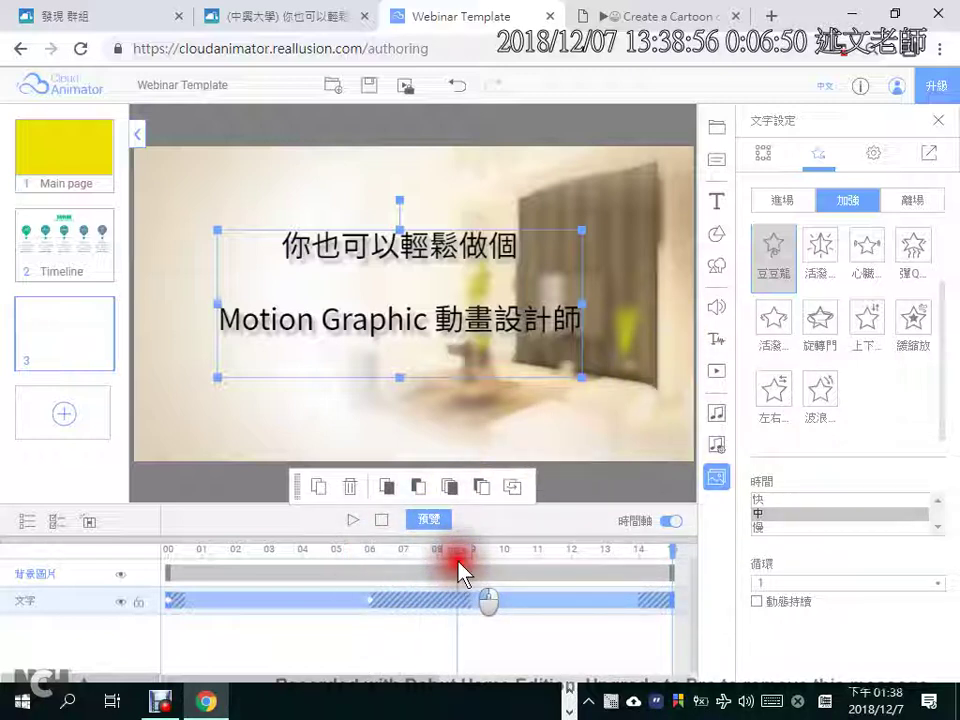
{"action": "left_click", "coordinate": [463, 598]}
{"action": "left_click", "coordinate": [466, 602]}
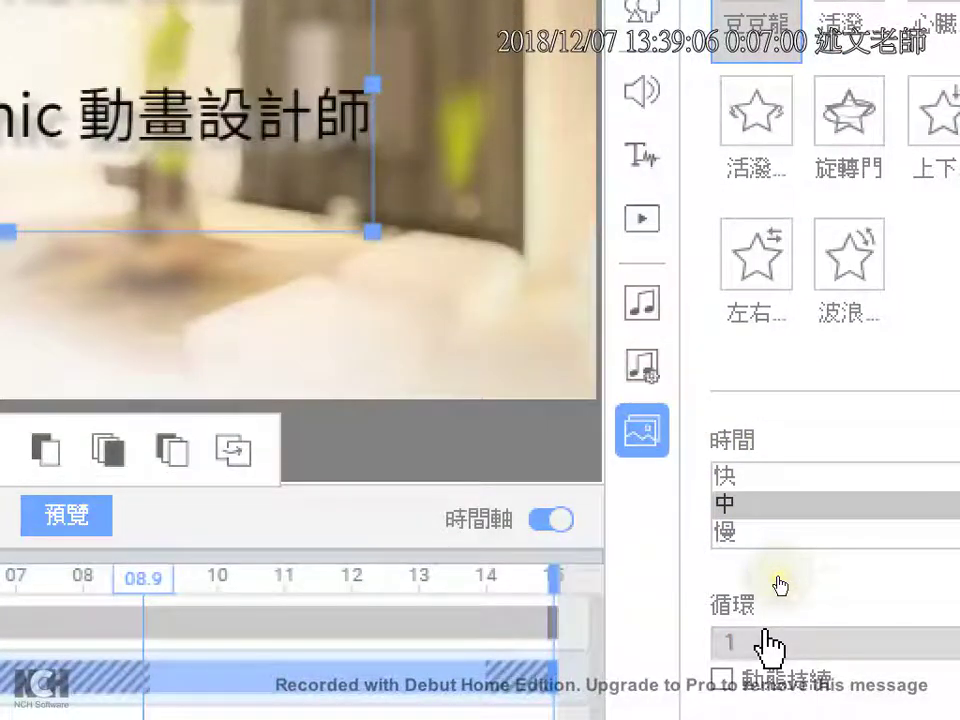
{"action": "left_click", "coordinate": [778, 580]}
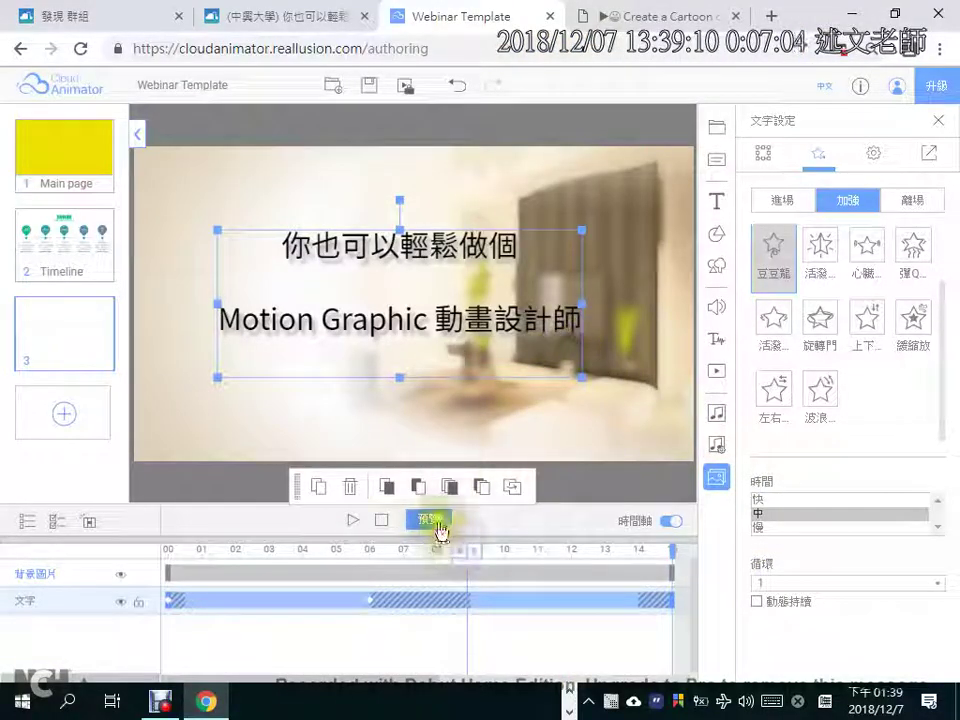
Step: Play the slide's full preview to check the title's entrance, emphasis and exit animations, and close the preview
{"action": "left_click", "coordinate": [437, 521]}
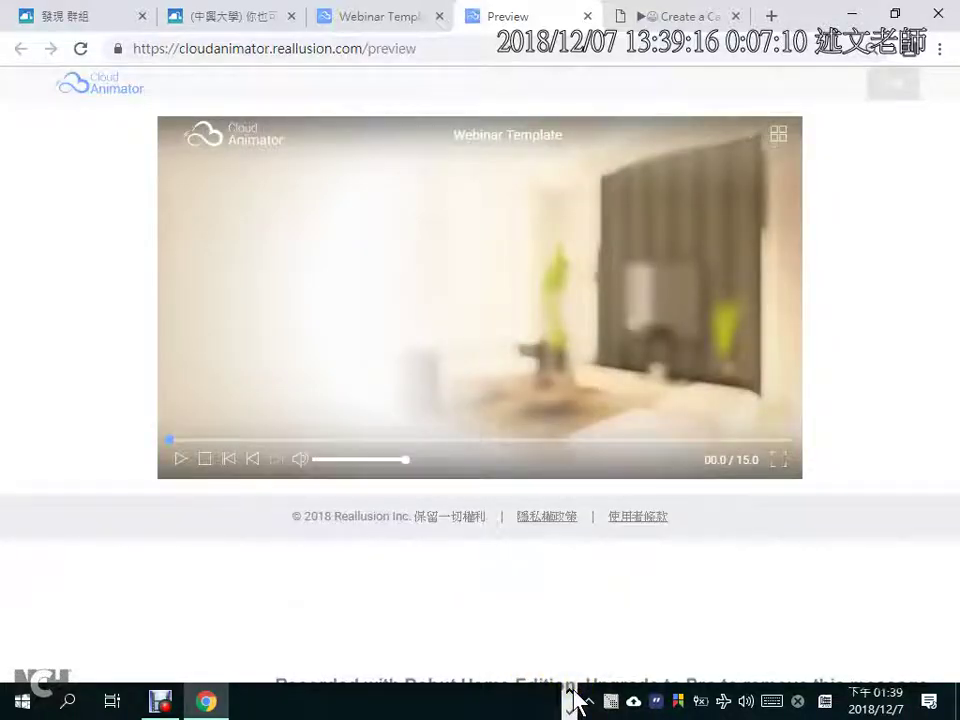
{"action": "left_click", "coordinate": [180, 459]}
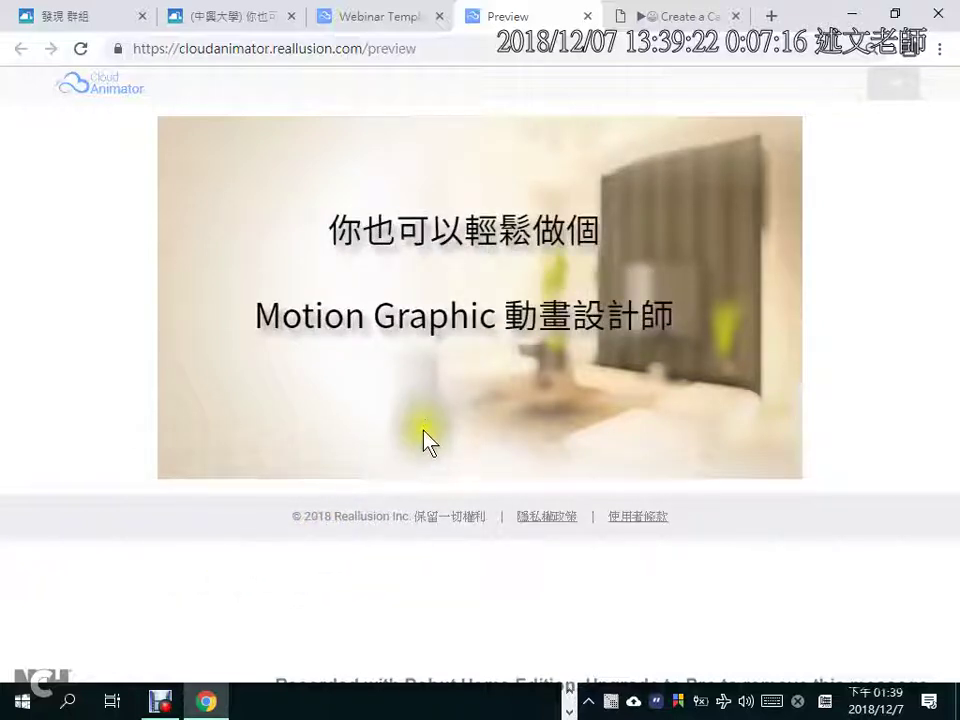
{"action": "mouse_move", "coordinate": [424, 428]}
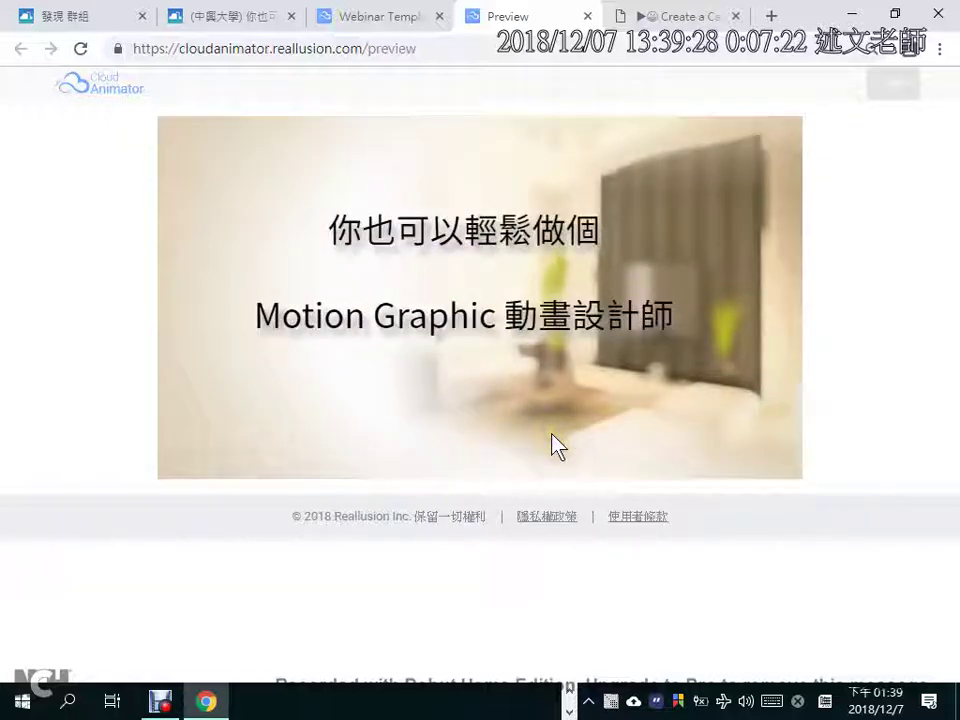
{"action": "mouse_move", "coordinate": [557, 446]}
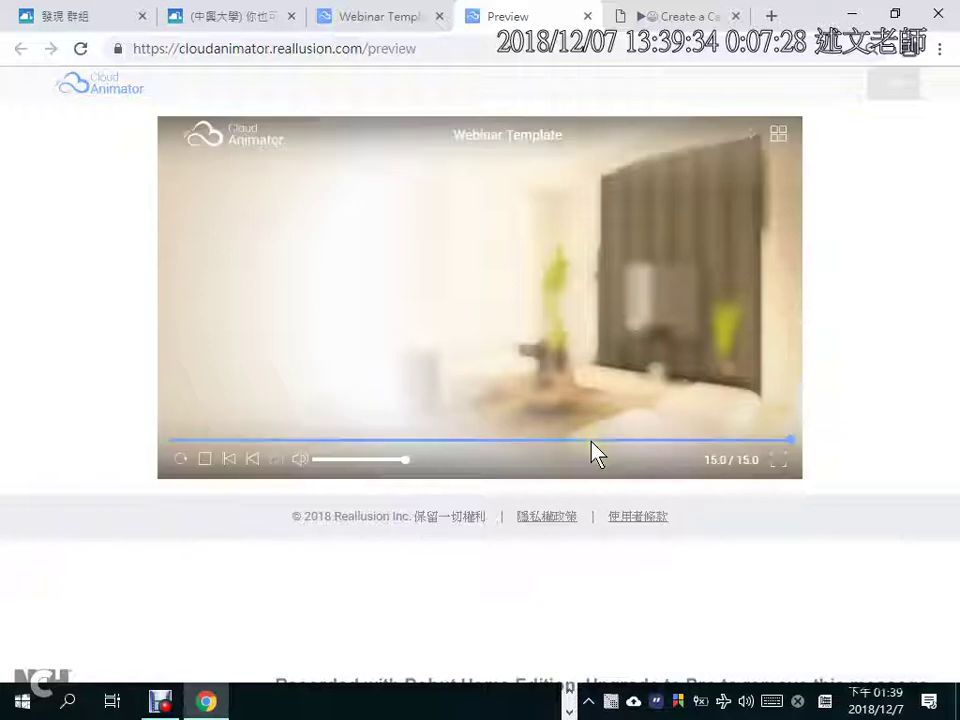
{"action": "left_click", "coordinate": [590, 17]}
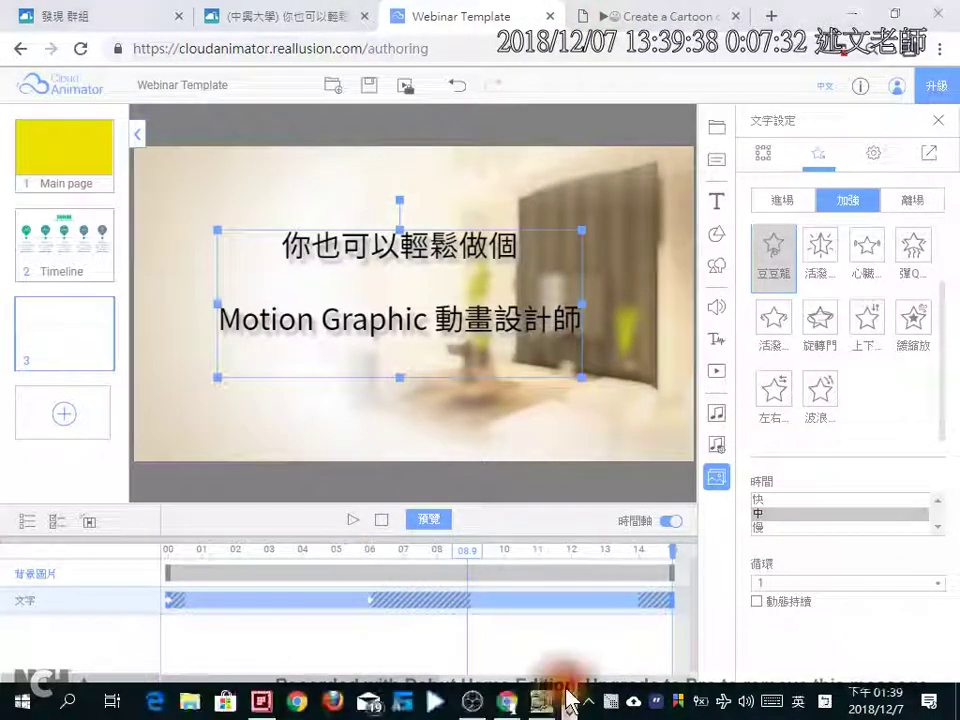
Step: Bring up the AMCAP webcam window and browse the first two infographic folders and the Shapes folder of the shape templates
{"action": "left_click", "coordinate": [543, 700]}
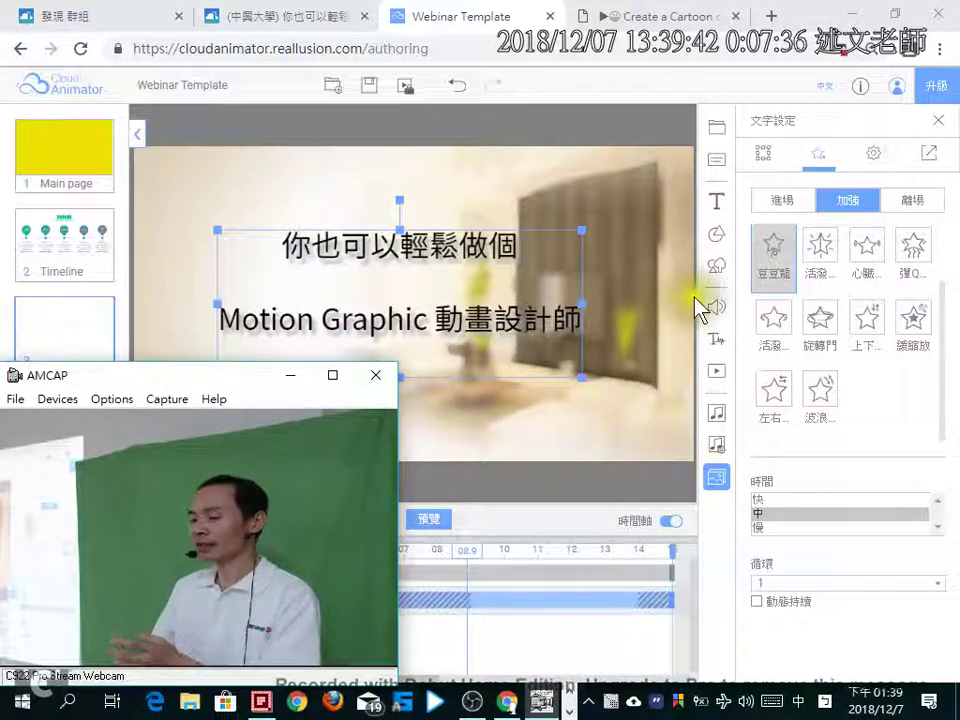
{"action": "left_click", "coordinate": [725, 242]}
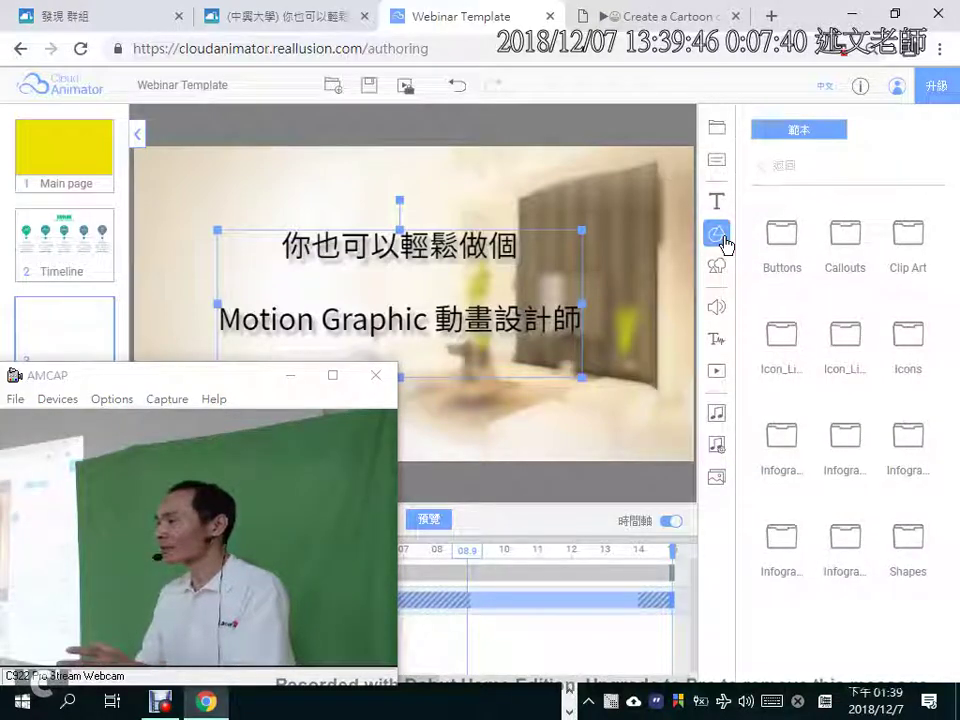
{"action": "left_click", "coordinate": [818, 385]}
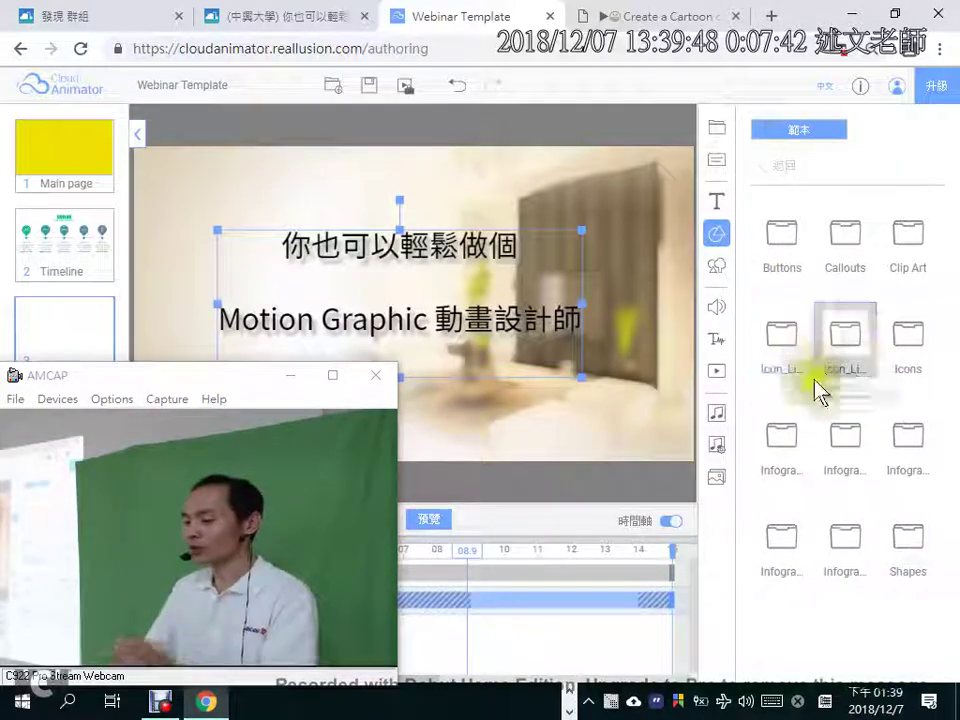
{"action": "double_click", "coordinate": [784, 444]}
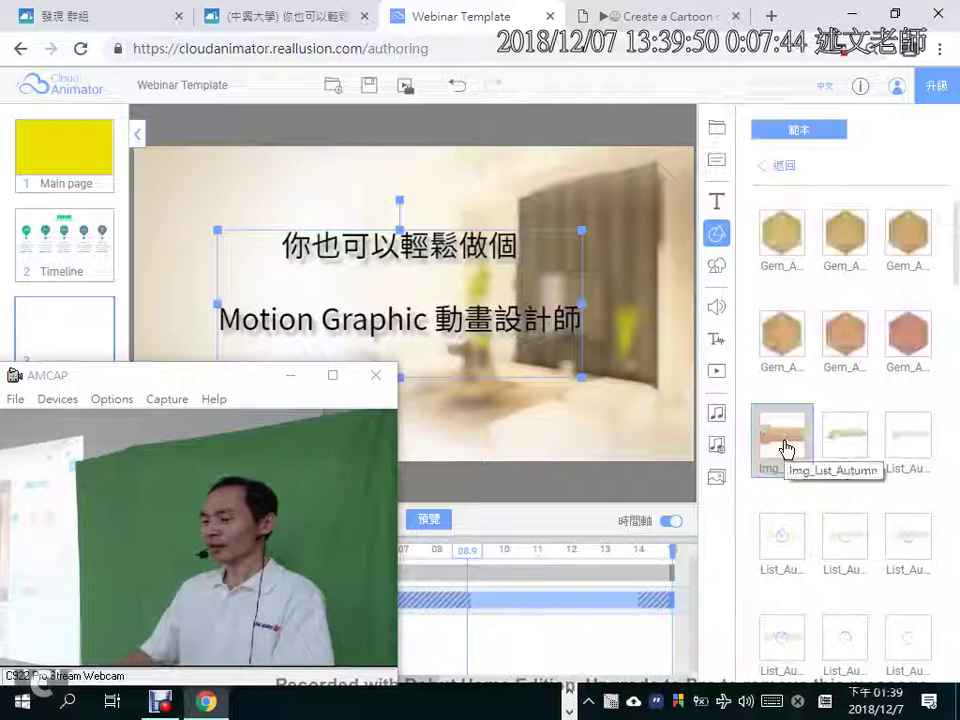
{"action": "left_click", "coordinate": [784, 166]}
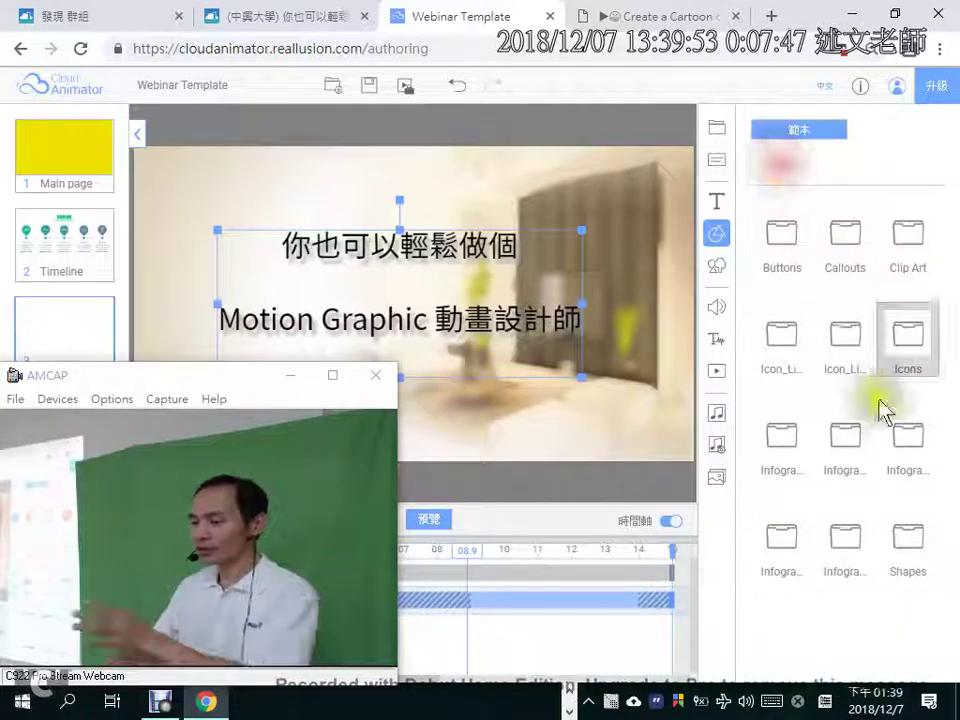
{"action": "double_click", "coordinate": [845, 456]}
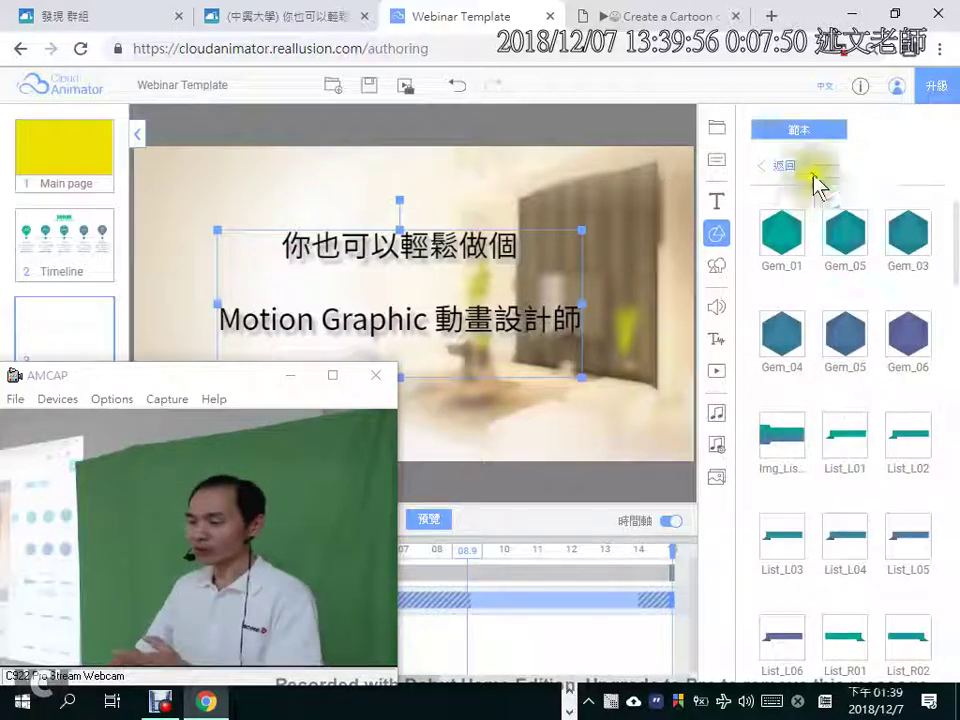
{"action": "left_click", "coordinate": [787, 178]}
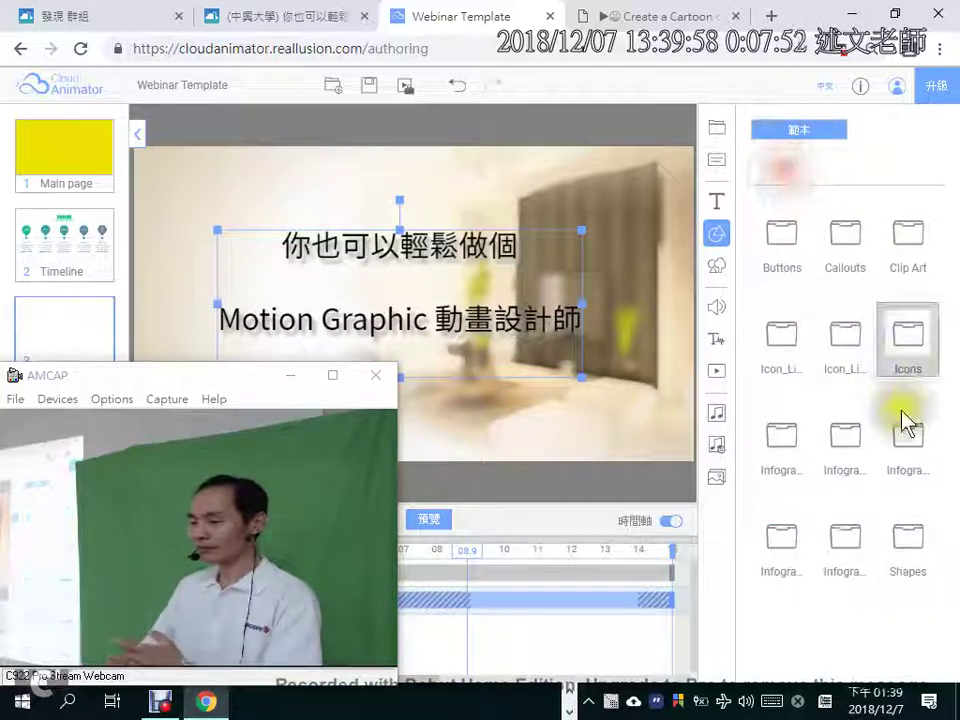
{"action": "double_click", "coordinate": [908, 545]}
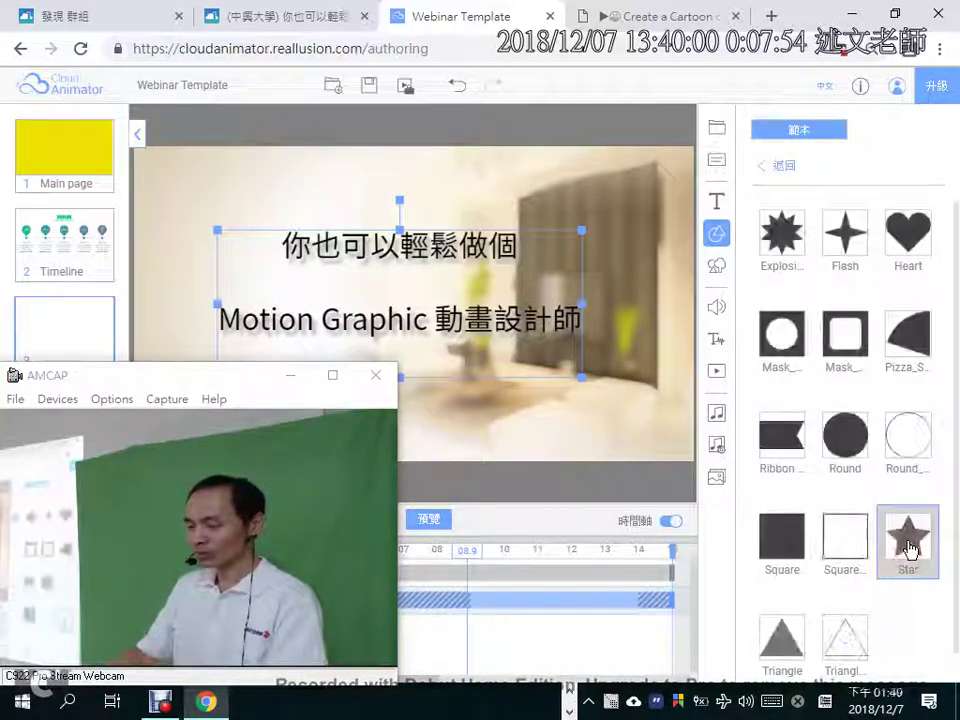
{"action": "left_click", "coordinate": [790, 172]}
Step: Insert the Accusing_F figure from the first AniGIF image folder beside the title text and minimise the AMCAP window
{"action": "left_click", "coordinate": [718, 265]}
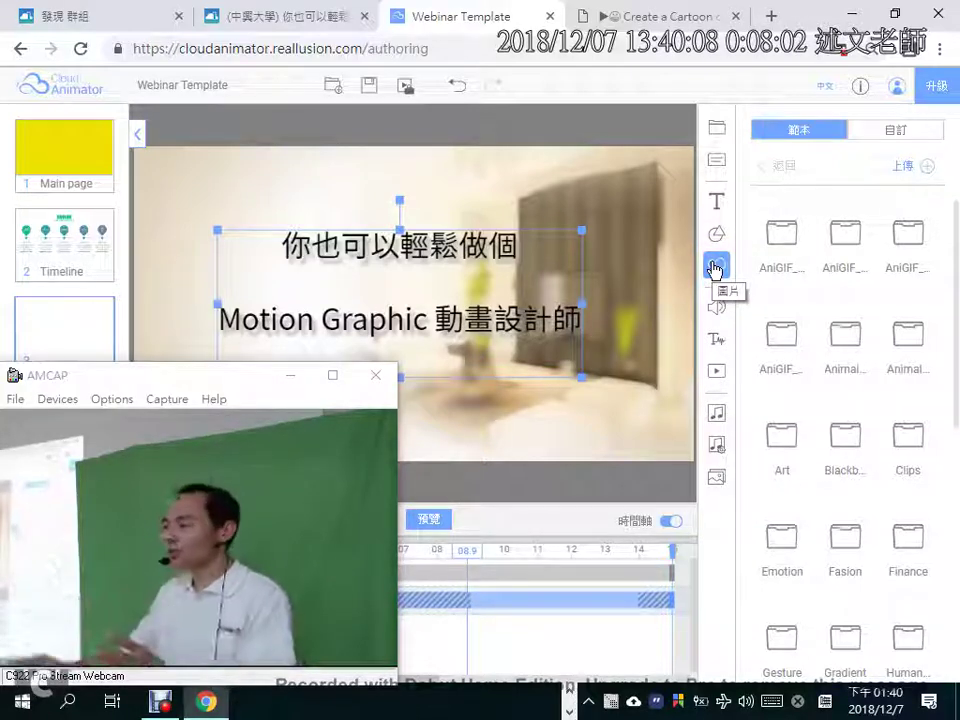
{"action": "left_click_drag", "start_coordinate": [430, 248], "coordinate": [484, 252]}
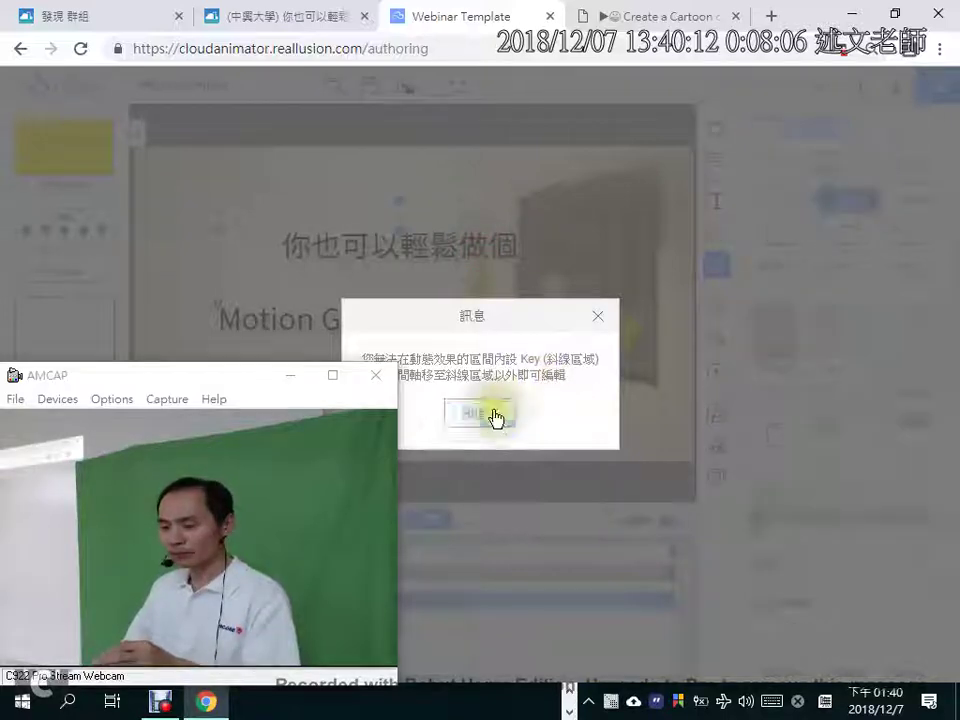
{"action": "left_click", "coordinate": [495, 416]}
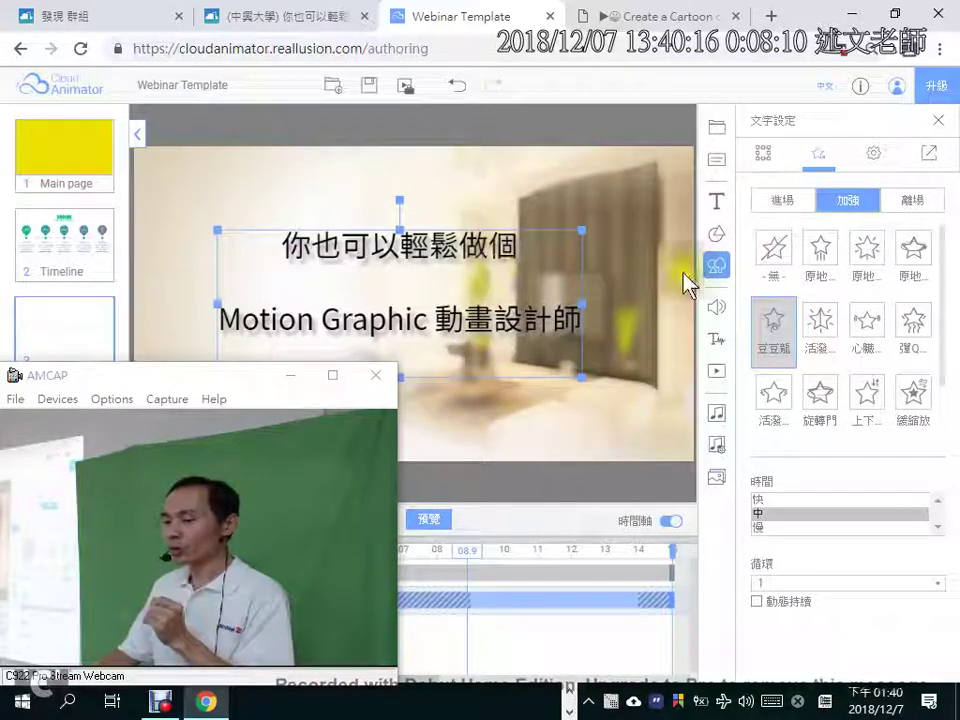
{"action": "left_click", "coordinate": [717, 266]}
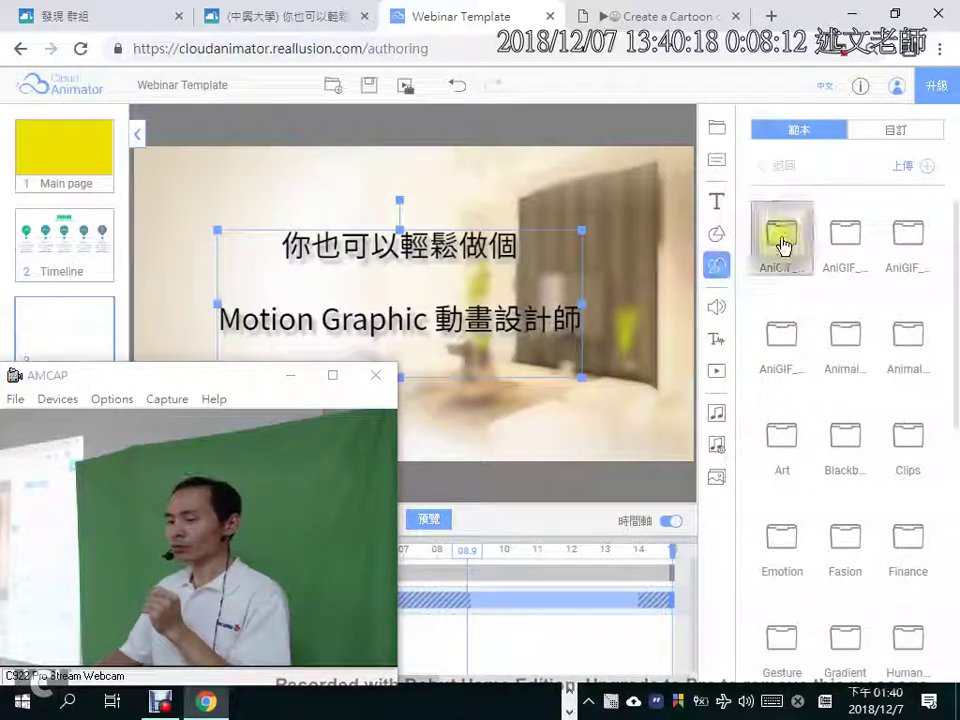
{"action": "left_click", "coordinate": [783, 236]}
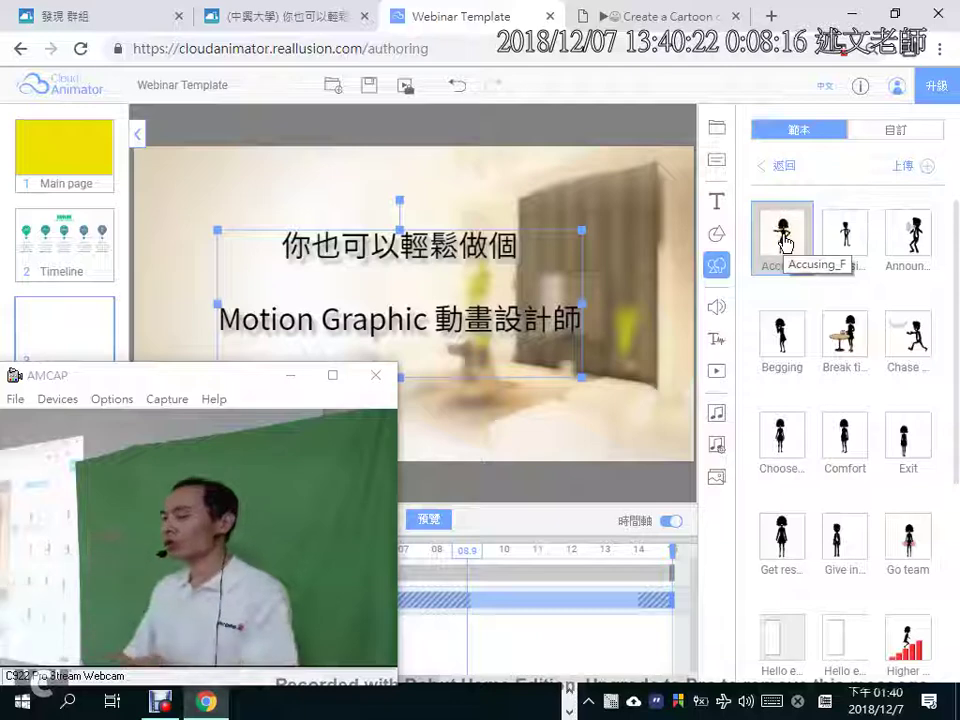
{"action": "left_click_drag", "start_coordinate": [786, 243], "coordinate": [570, 263]}
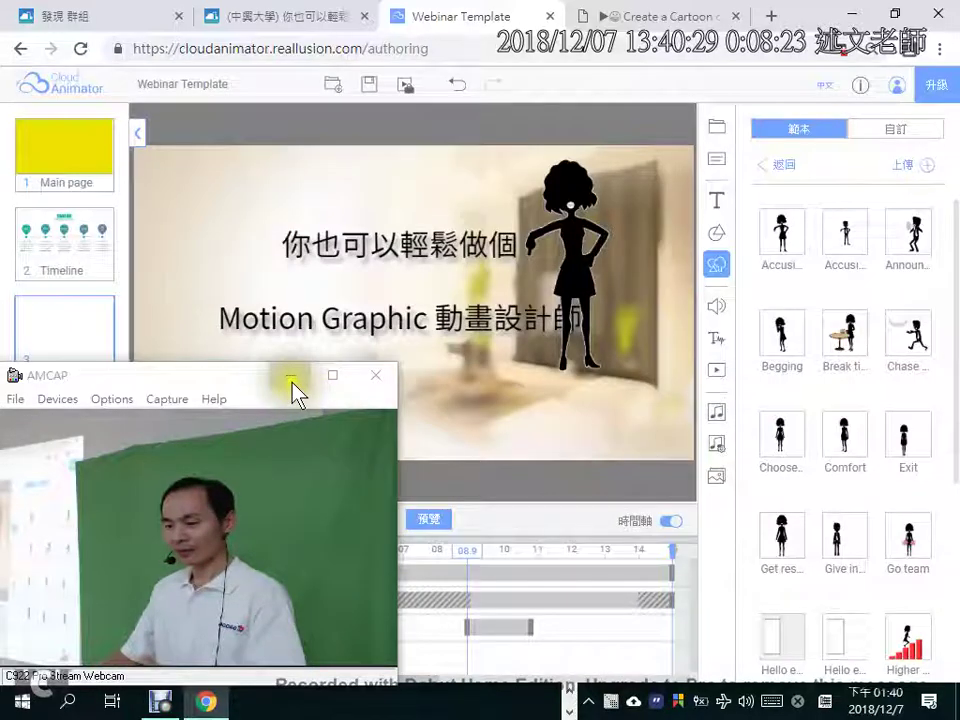
{"action": "left_click", "coordinate": [291, 377]}
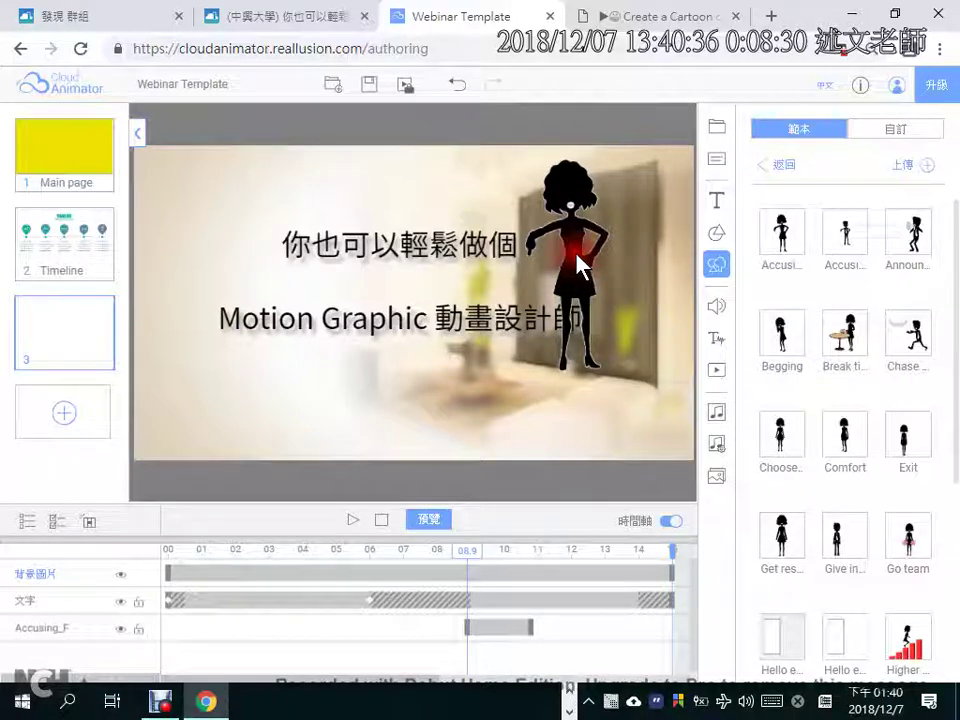
Step: Move the Accusing_F figure down to X 770.8, Y 276 and scrub through its timeline clip
{"action": "left_click_drag", "start_coordinate": [575, 230], "coordinate": [559, 269]}
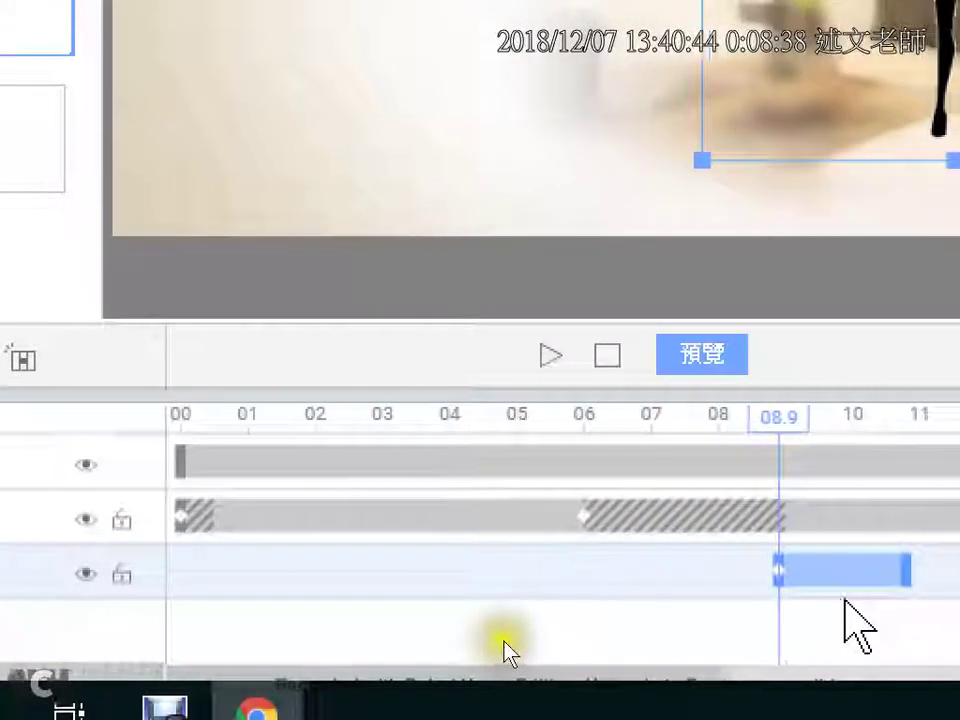
{"action": "left_click", "coordinate": [768, 570]}
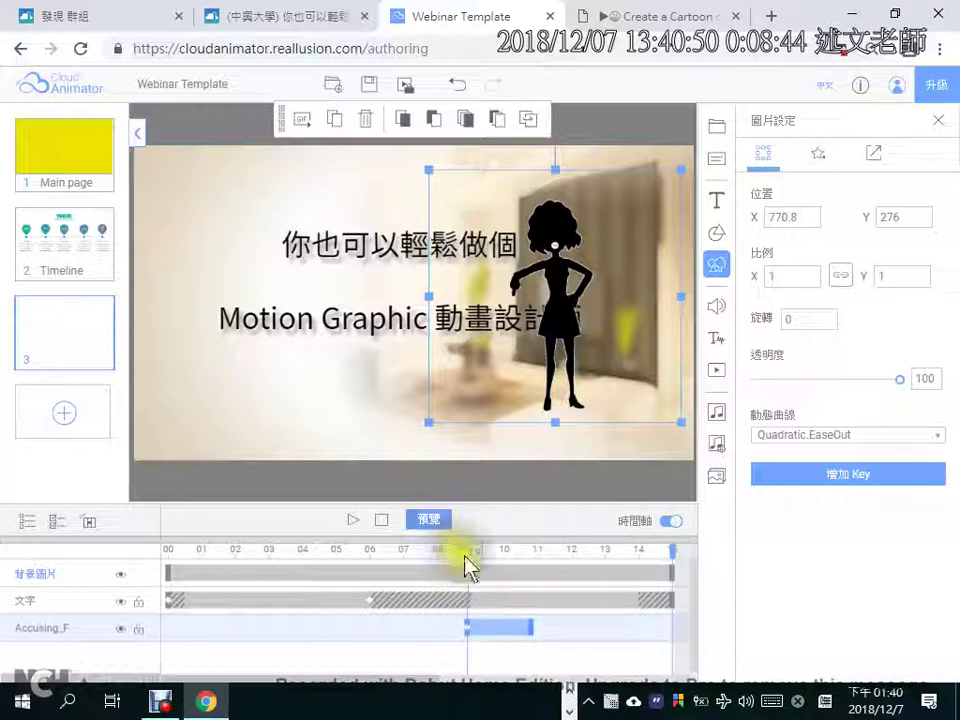
{"action": "left_click_drag", "start_coordinate": [467, 560], "coordinate": [515, 570]}
Step: Shift the Accusing_F timeline clip to start at 0 seconds and extend its end to about 11.4 seconds
{"action": "left_click_drag", "start_coordinate": [484, 632], "coordinate": [310, 640]}
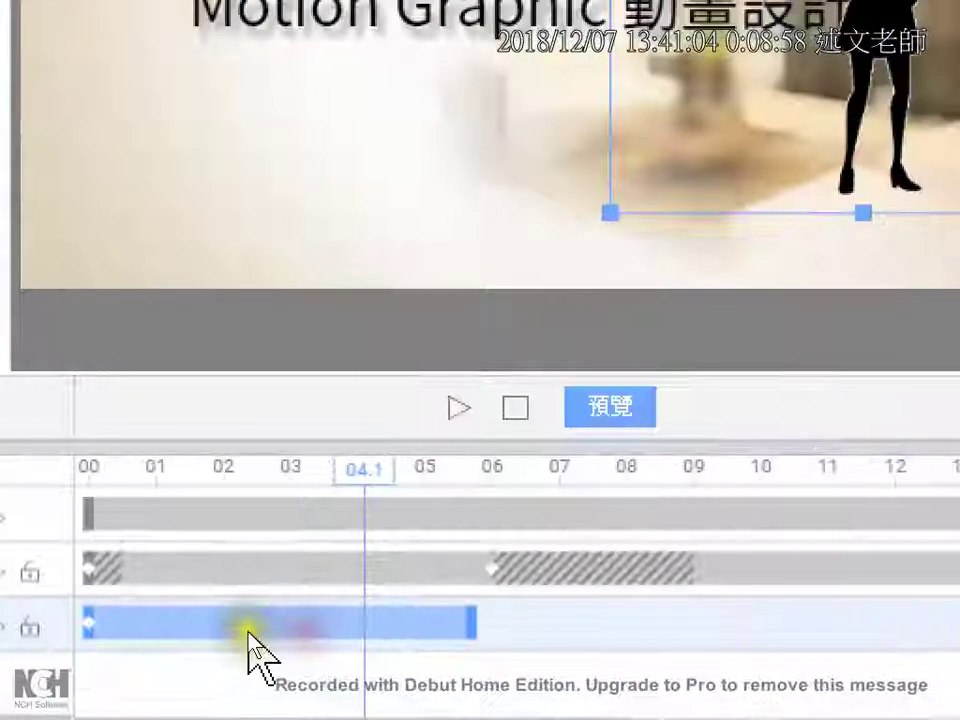
{"action": "left_click_drag", "start_coordinate": [479, 638], "coordinate": [664, 653]}
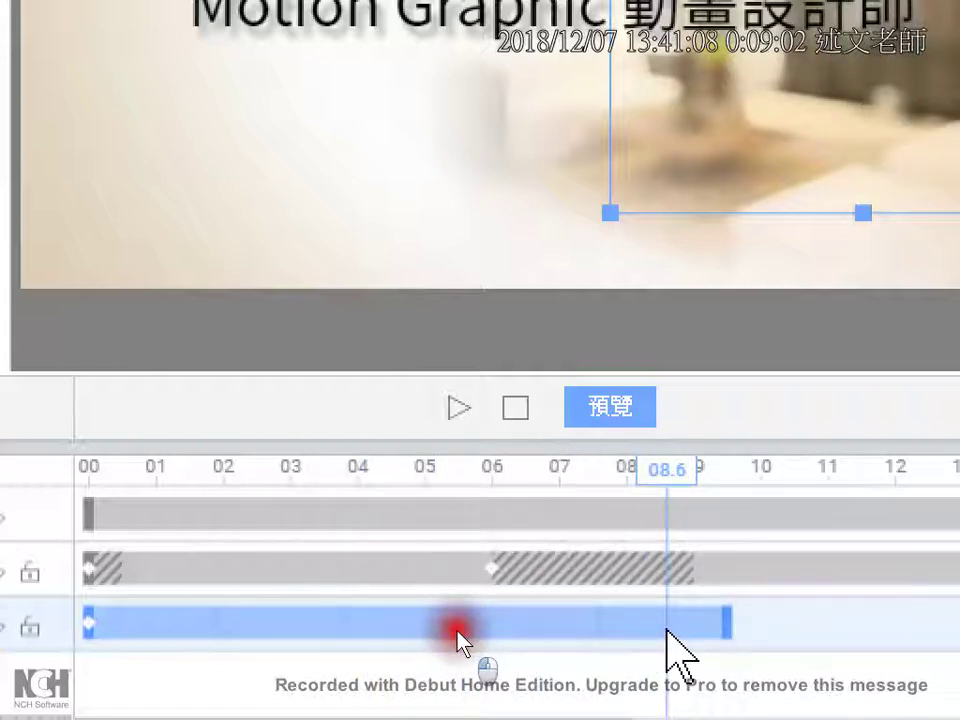
{"action": "left_click_drag", "start_coordinate": [667, 630], "coordinate": [780, 630]}
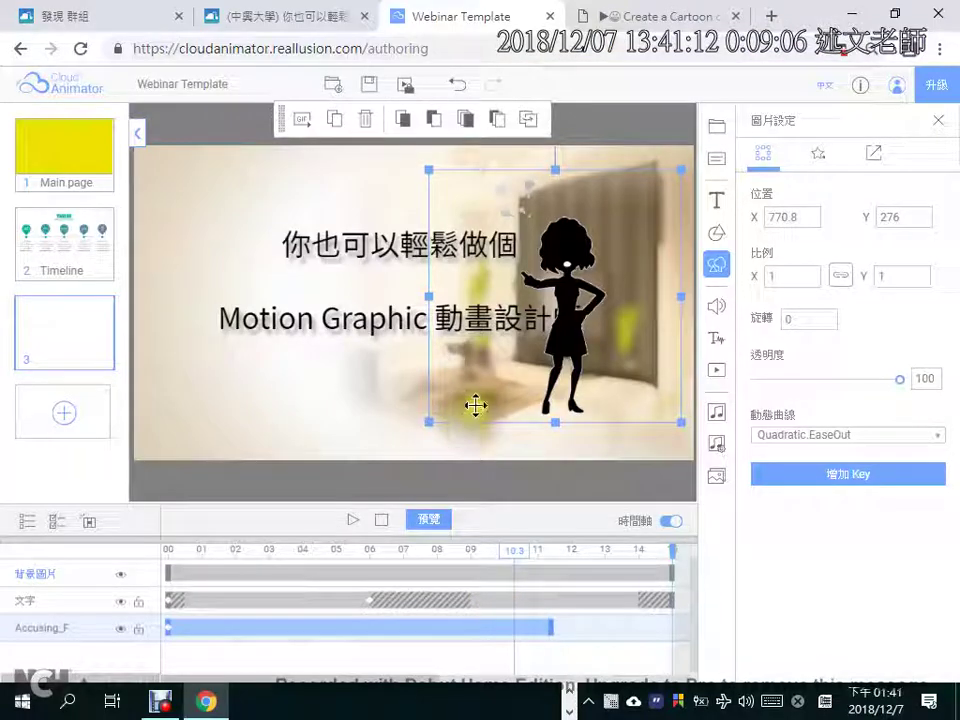
Step: Play the slide in the preview, close the preview and look through the emphasis animations available for the Accusing_F figure
{"action": "left_click", "coordinate": [429, 519]}
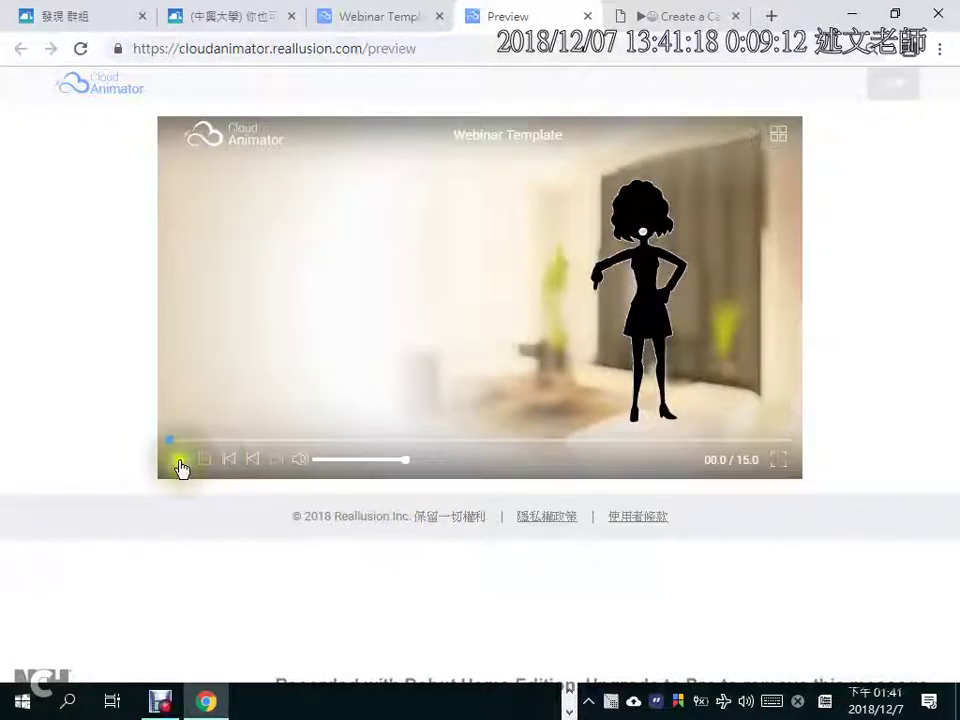
{"action": "left_click", "coordinate": [180, 460]}
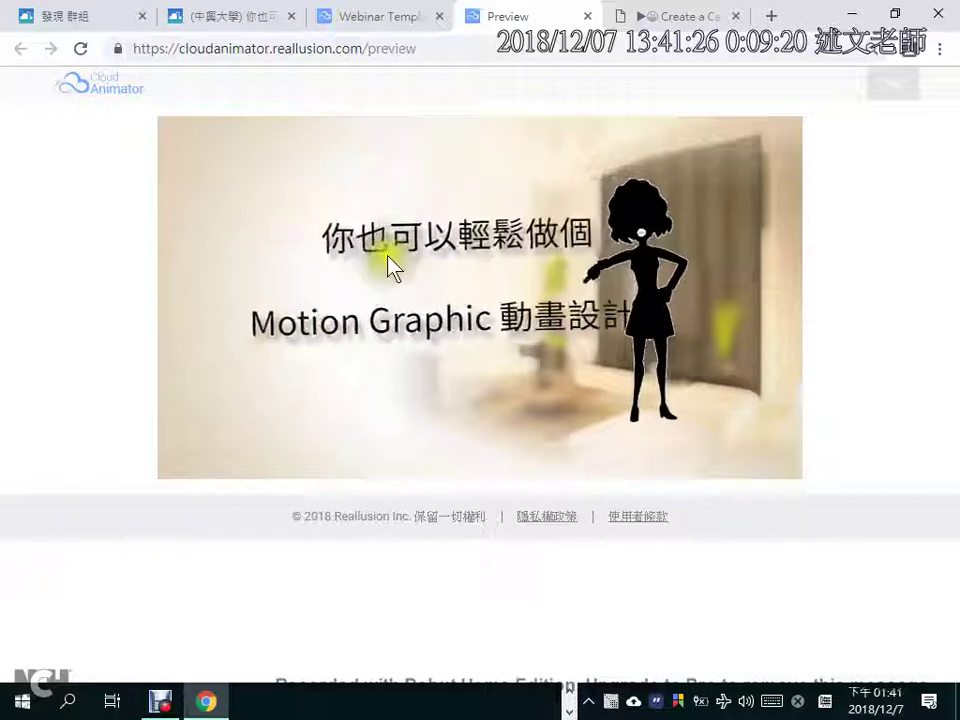
{"action": "left_click", "coordinate": [591, 17]}
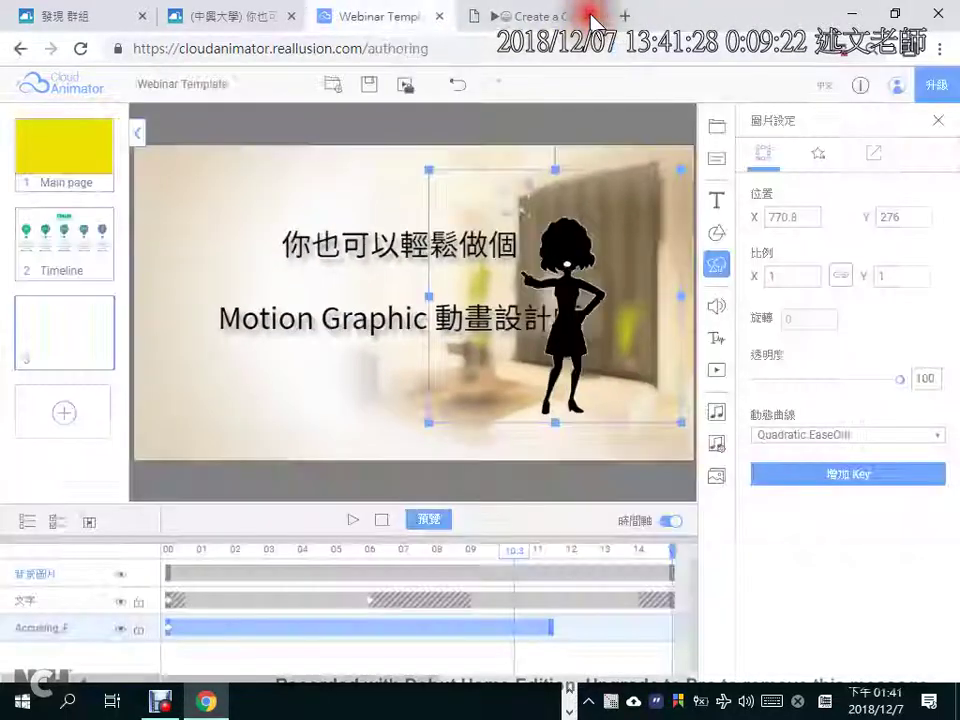
{"action": "left_click", "coordinate": [821, 163]}
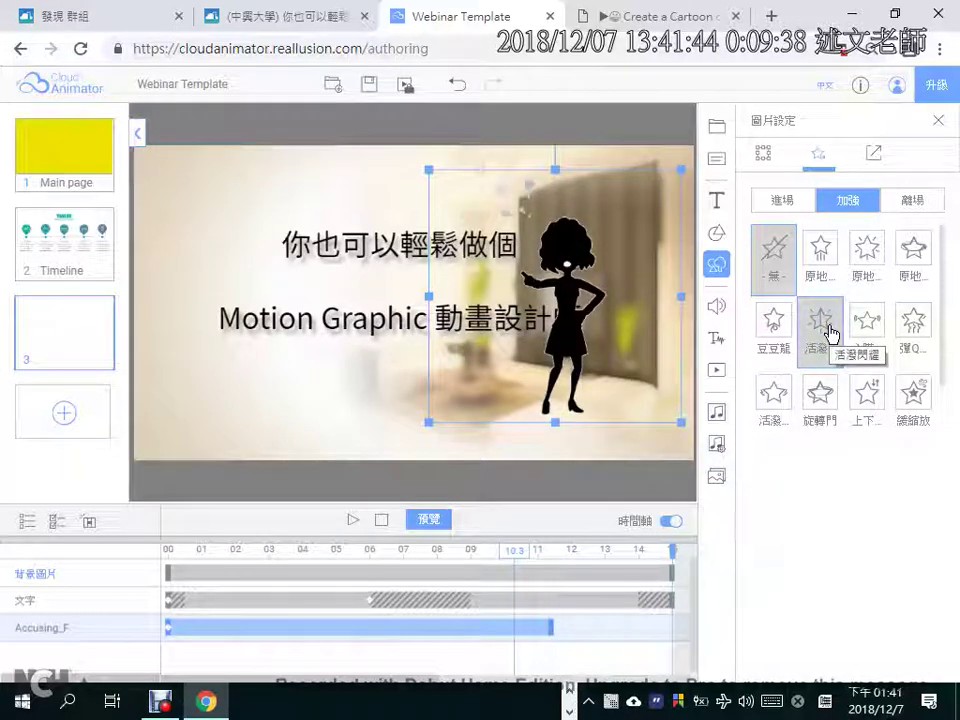
Step: Return to the top-level folders of the picture templates and bring up the AMCAP webcam window
{"action": "left_click", "coordinate": [714, 271]}
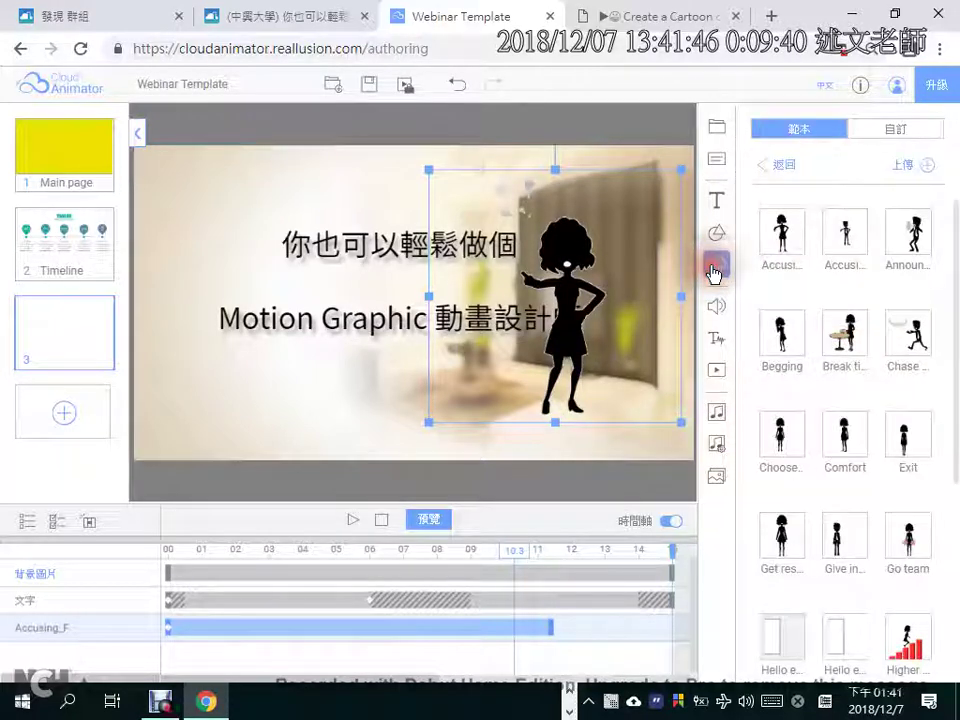
{"action": "left_click", "coordinate": [788, 166]}
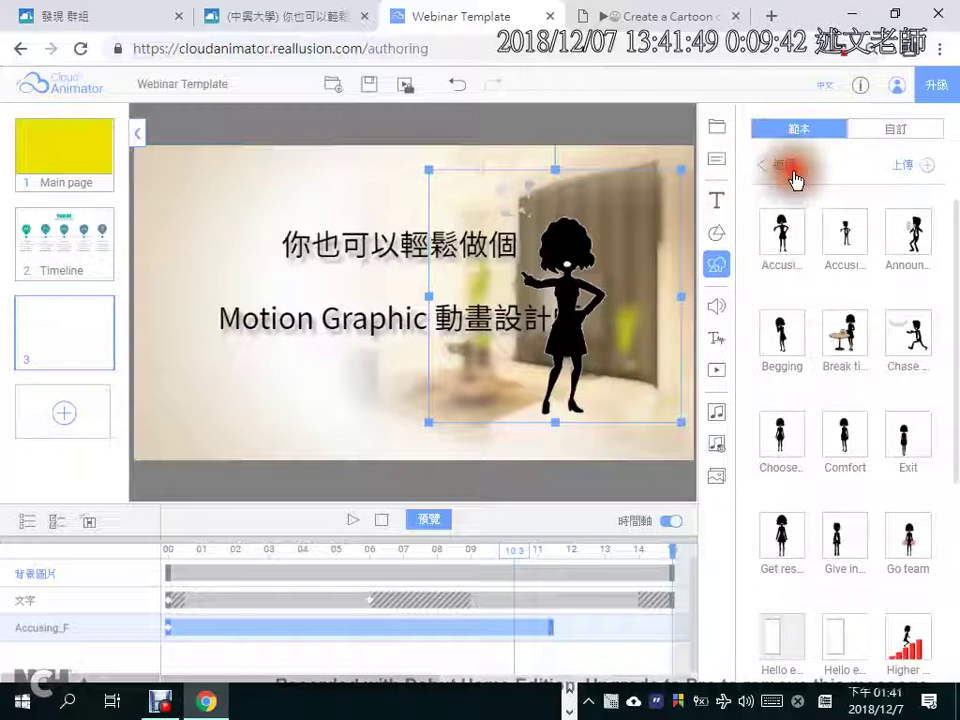
{"action": "left_click", "coordinate": [580, 702]}
{"action": "left_click", "coordinate": [588, 702]}
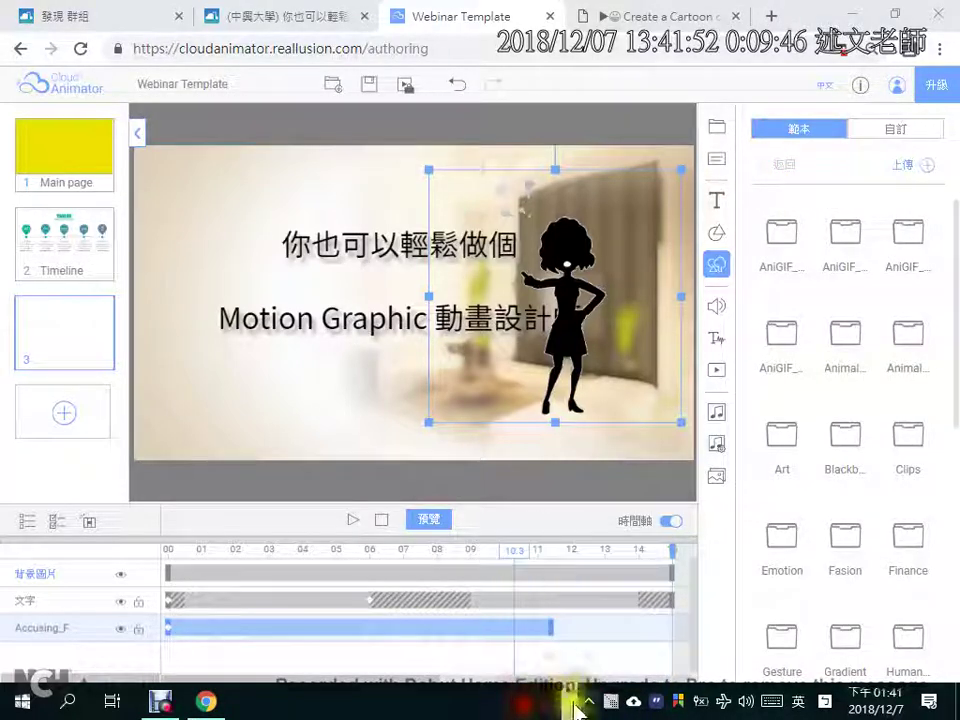
{"action": "left_click", "coordinate": [690, 450]}
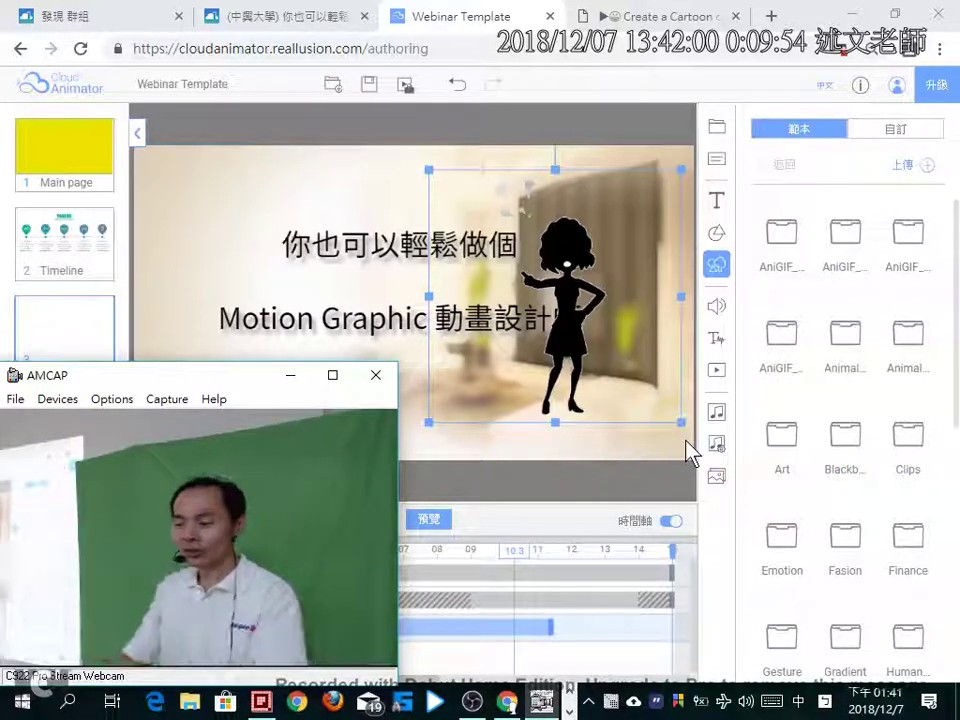
Step: Examine the picture upload requirements, underlining the supported formats JPEG, PNG, SVG and GIF and ticking PNG and SVG
{"action": "mouse_move", "coordinate": [903, 172]}
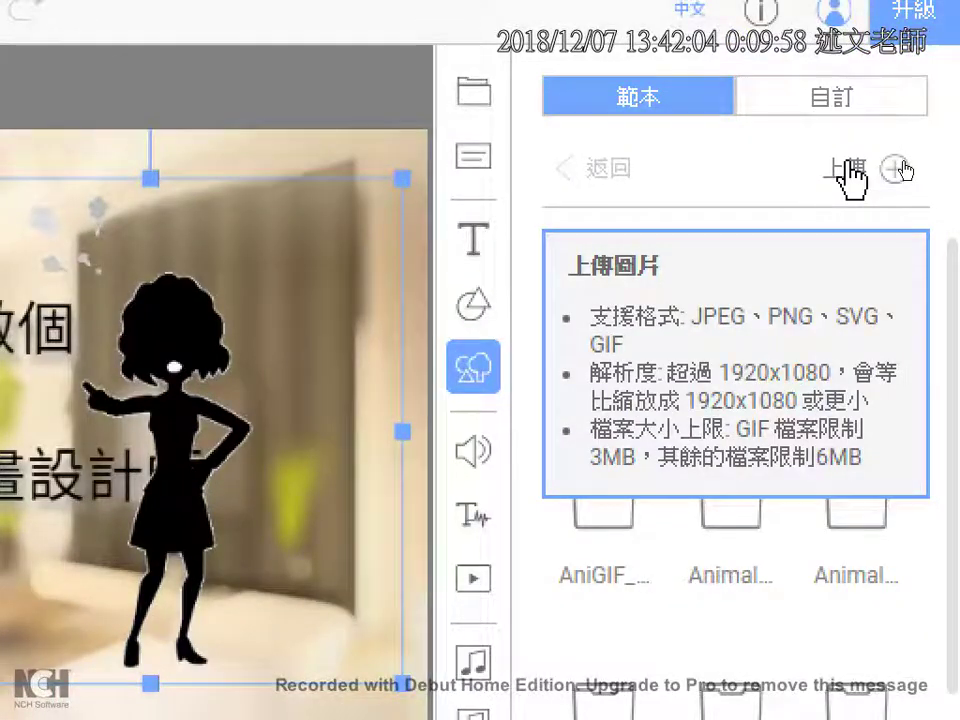
{"action": "left_click", "coordinate": [705, 330]}
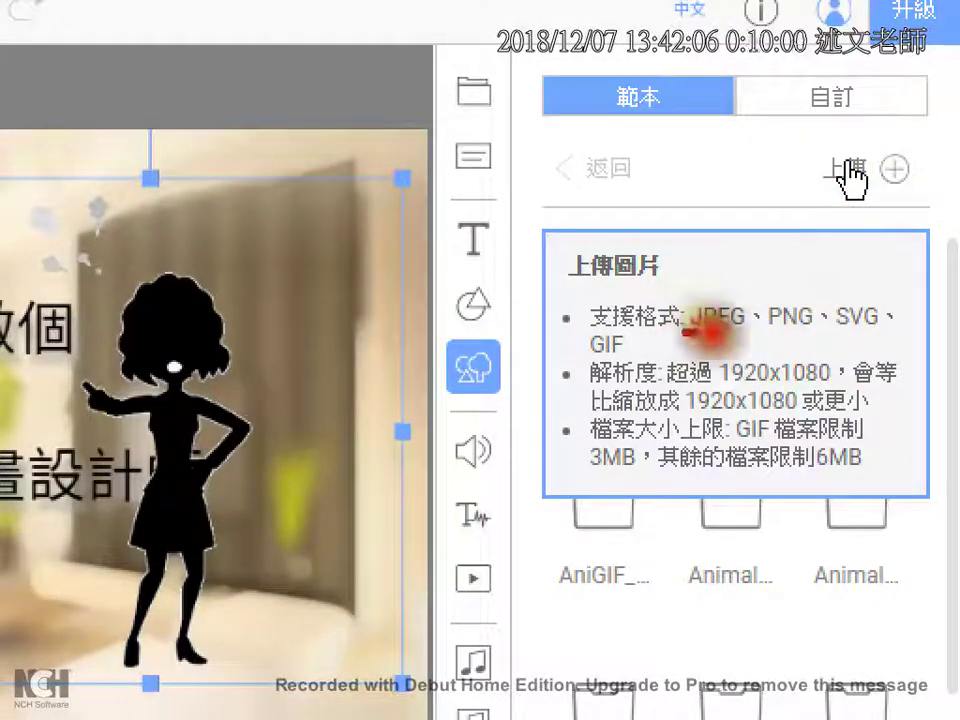
{"action": "left_click_drag", "start_coordinate": [705, 332], "coordinate": [892, 328]}
{"action": "left_click_drag", "start_coordinate": [560, 352], "coordinate": [650, 356]}
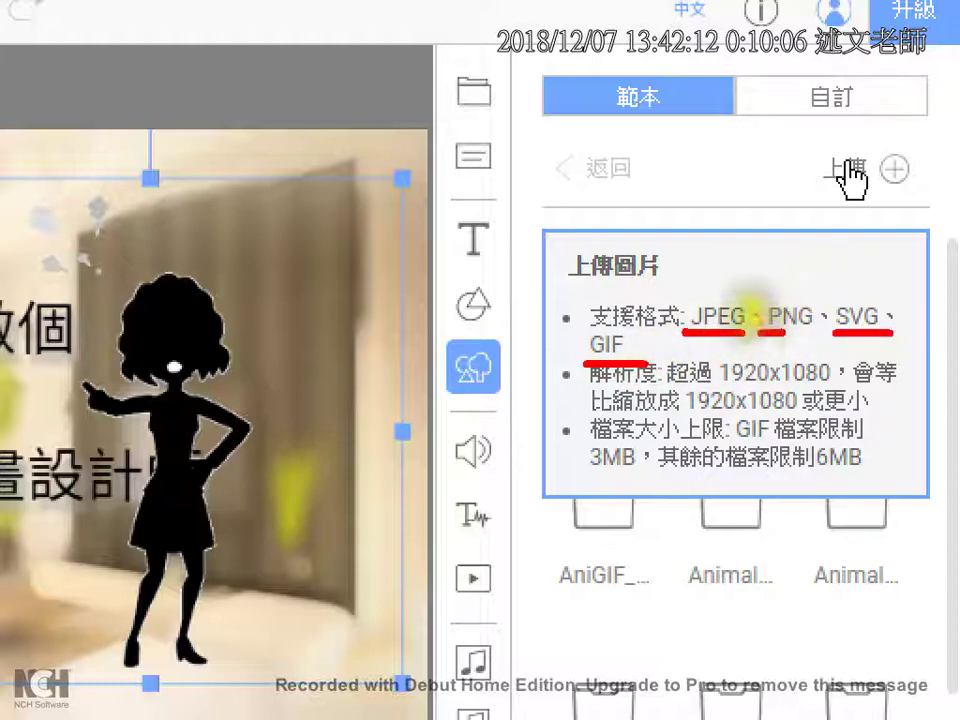
{"action": "left_click", "coordinate": [747, 280]}
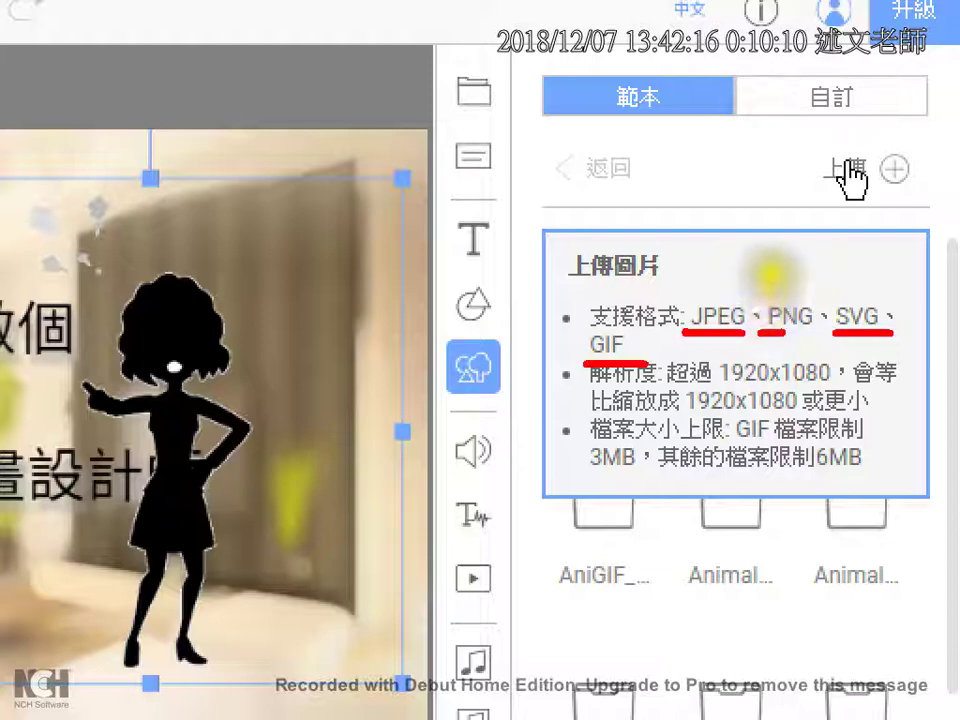
{"action": "mouse_move", "coordinate": [773, 272]}
{"action": "left_mouse_down"}
{"action": "mouse_move", "coordinate": [810, 257]}
{"action": "mouse_move", "coordinate": [847, 266]}
{"action": "mouse_move", "coordinate": [889, 231]}
{"action": "left_mouse_up"}
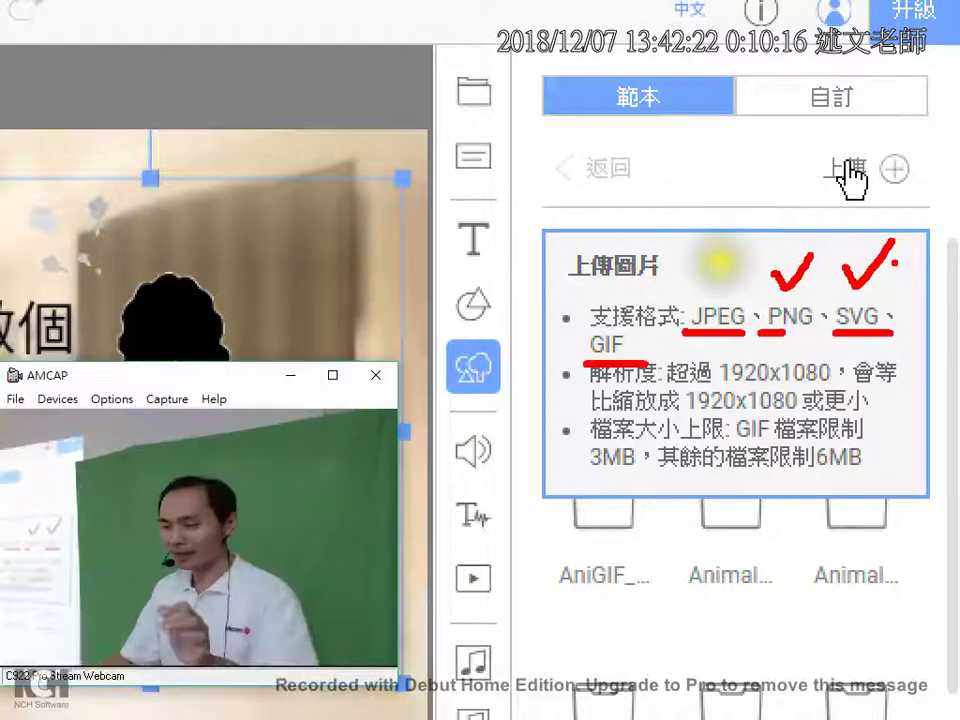
{"action": "key", "text": "Escape"}
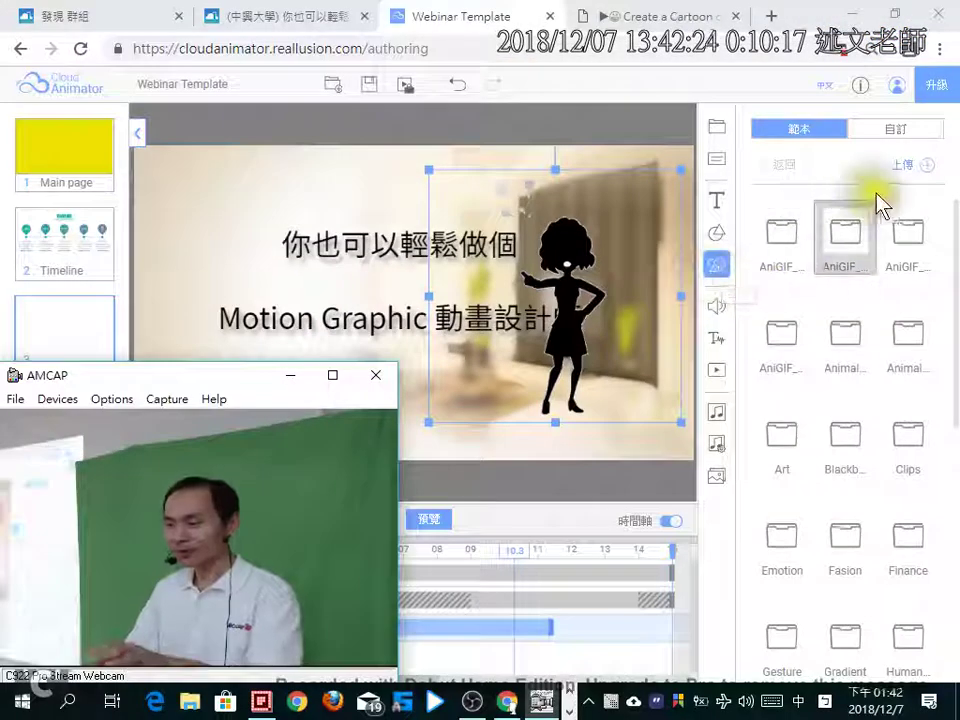
Step: Upload myAvatar.svg from the downloads folder to replace the Accusing_F figure, and minimise the AMCAP window
{"action": "left_click", "coordinate": [903, 165]}
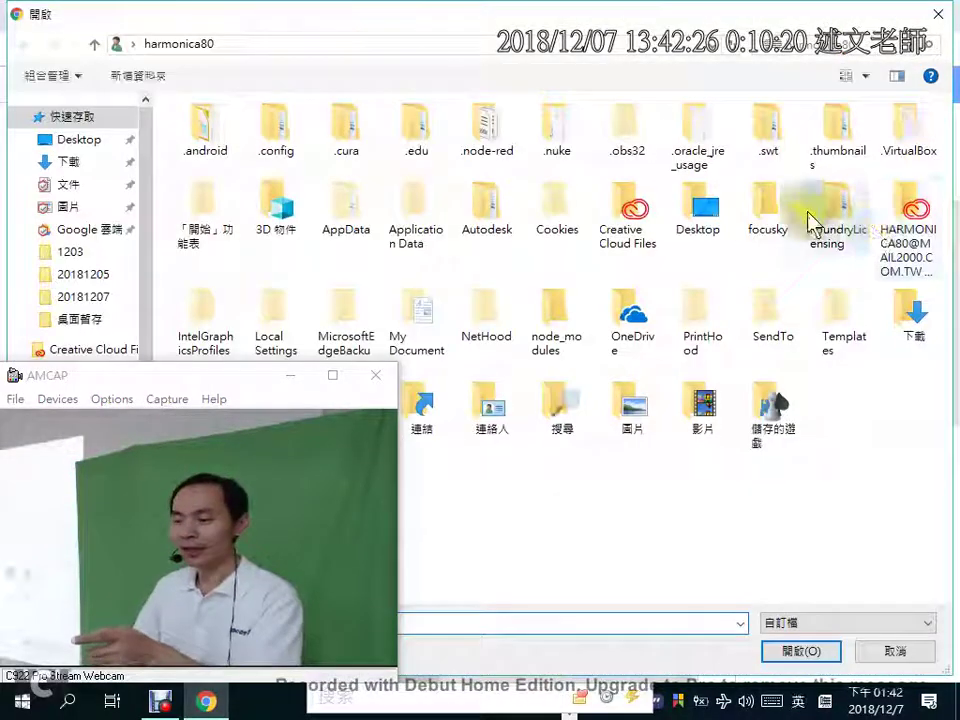
{"action": "left_click", "coordinate": [68, 161]}
{"action": "left_click", "coordinate": [218, 168]}
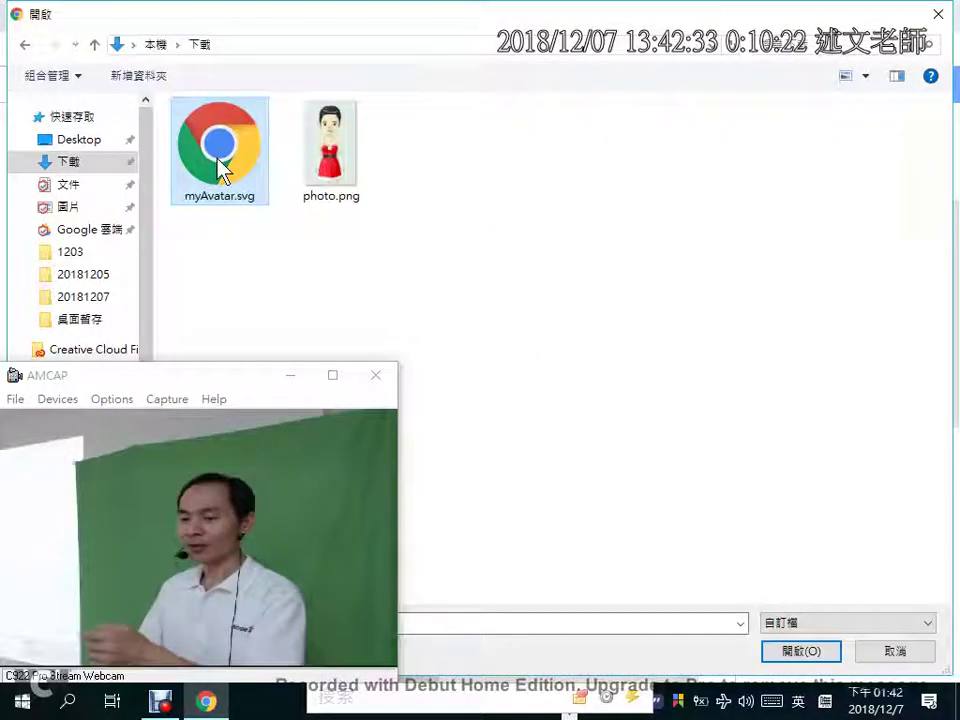
{"action": "left_click", "coordinate": [784, 656]}
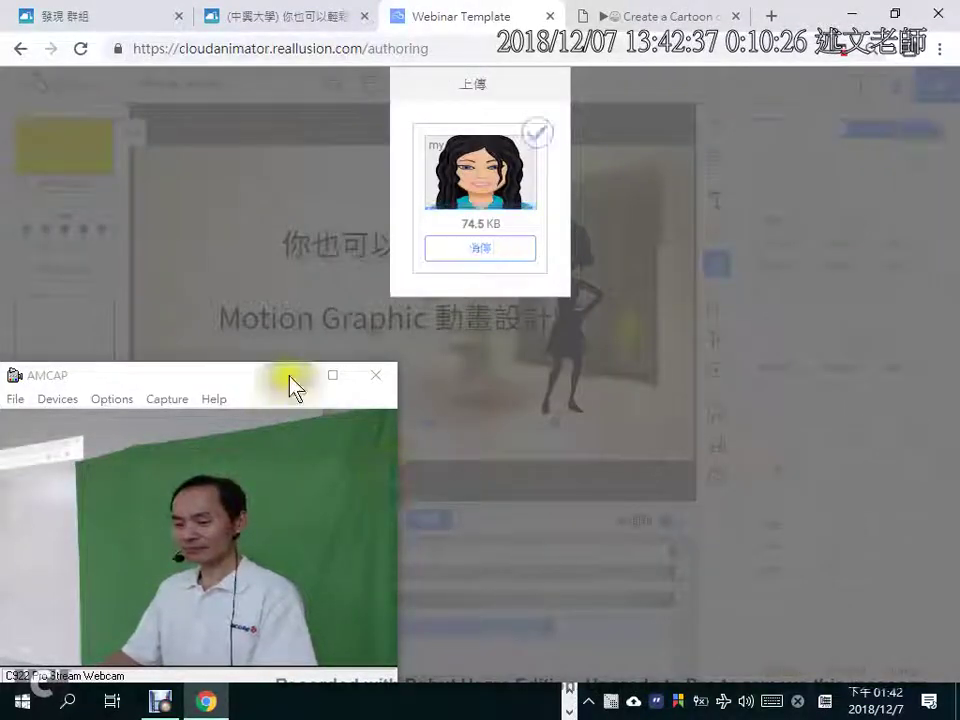
{"action": "left_click", "coordinate": [290, 376]}
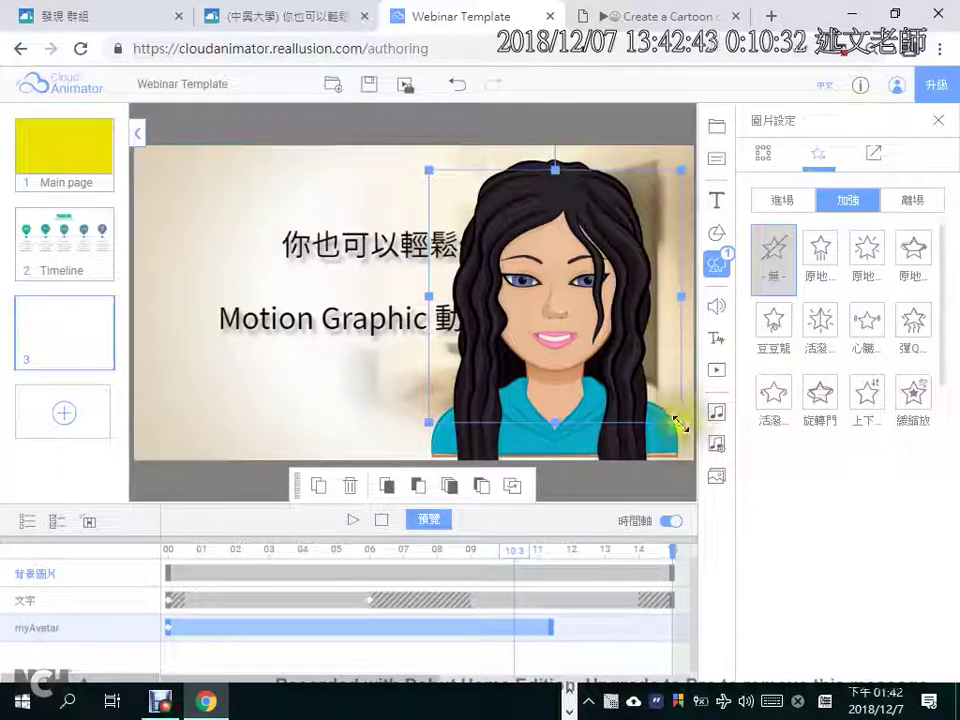
Step: Shrink the myAvatar picture at 10.3 seconds and place it over the left part of the title text
{"action": "left_click_drag", "start_coordinate": [679, 424], "coordinate": [258, 332]}
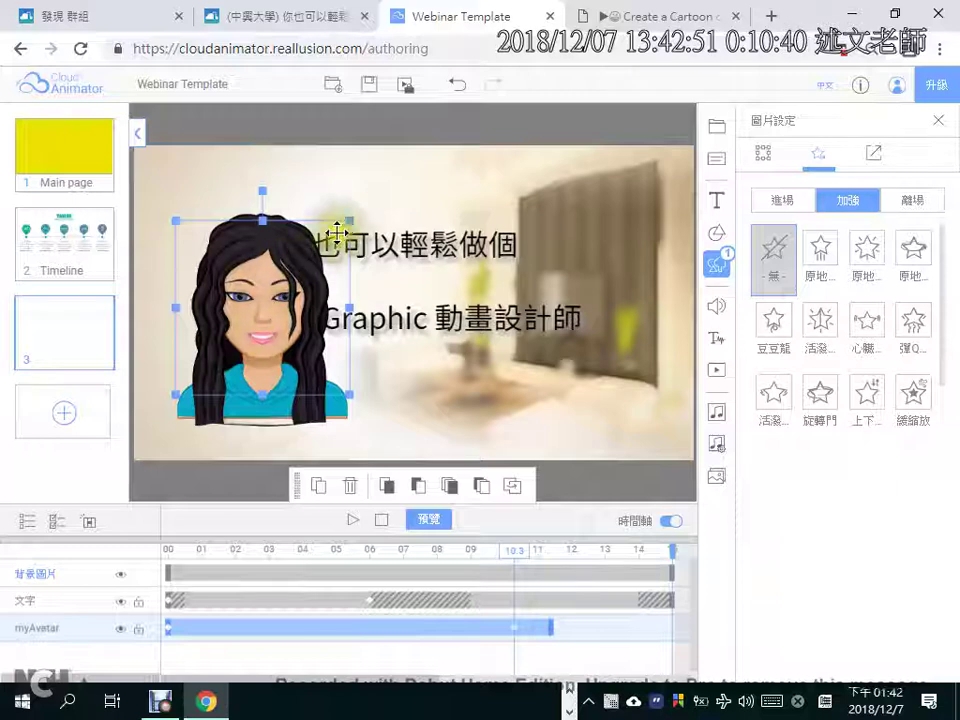
{"action": "left_click_drag", "start_coordinate": [349, 220], "coordinate": [315, 234]}
{"action": "left_click_drag", "start_coordinate": [210, 347], "coordinate": [212, 315]}
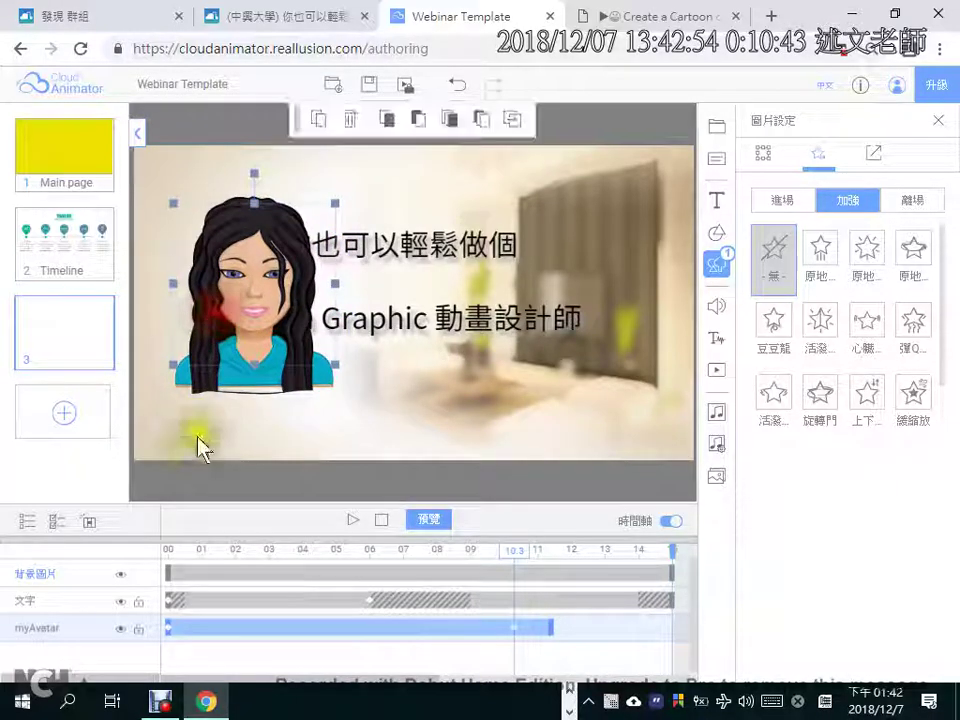
Step: Check the timeline's track list and send the myAvatar picture one layer backward, behind the title text
{"action": "left_click", "coordinate": [84, 636]}
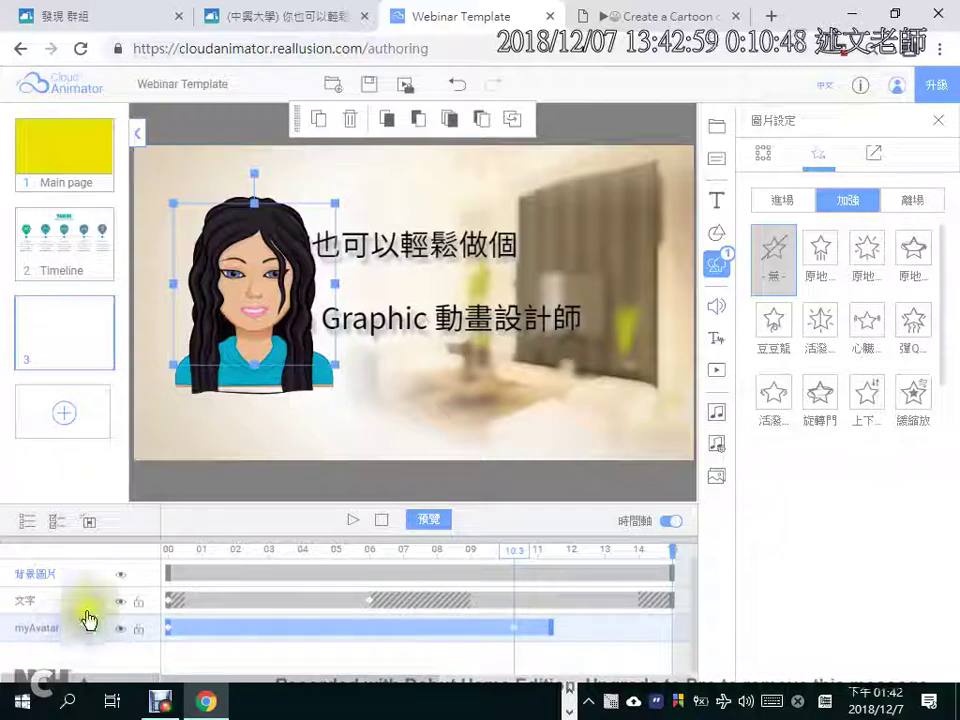
{"action": "left_click", "coordinate": [28, 521]}
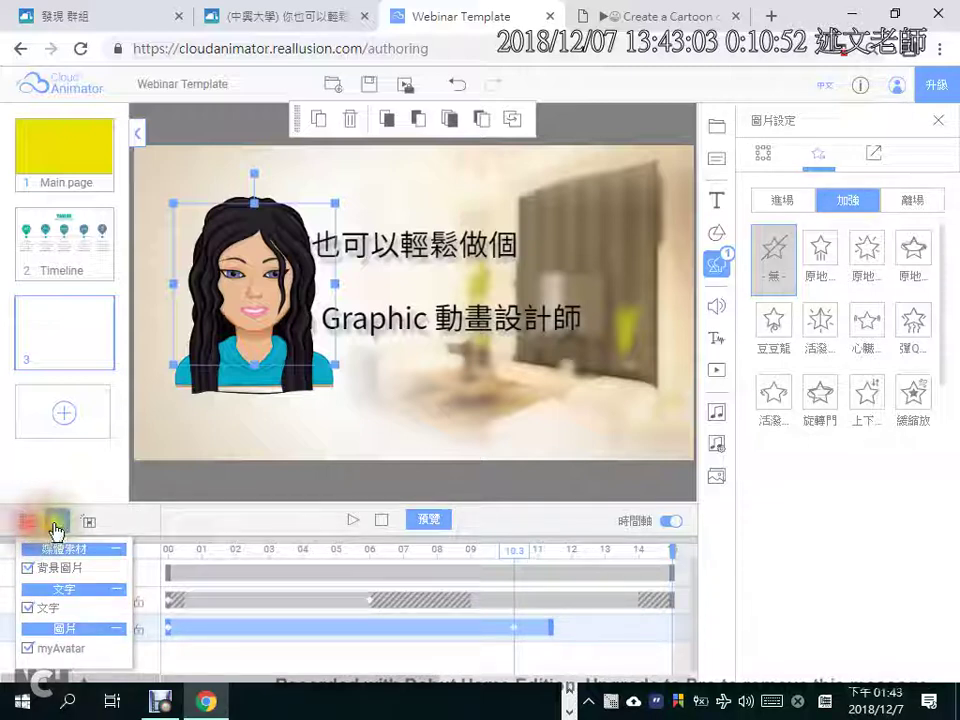
{"action": "left_click", "coordinate": [232, 521]}
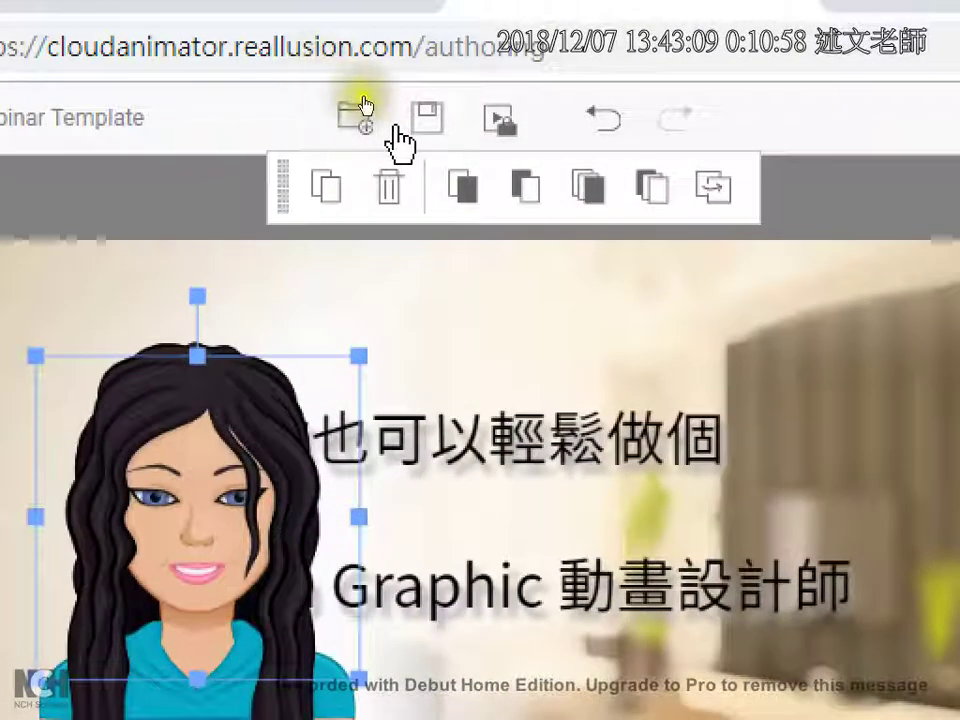
{"action": "left_click", "coordinate": [459, 190]}
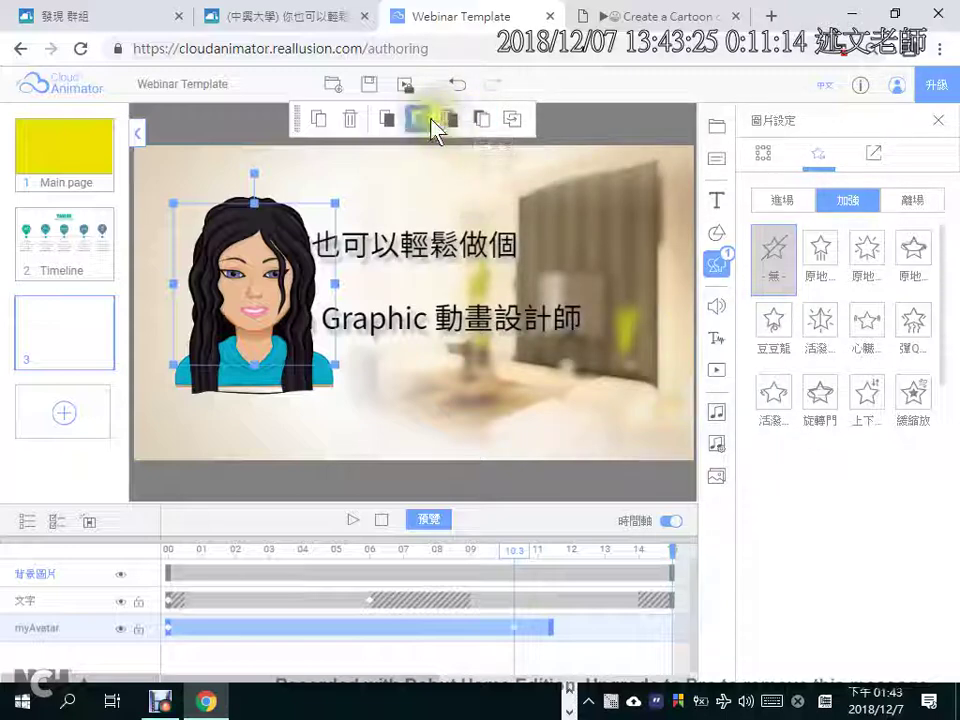
{"action": "left_click", "coordinate": [432, 124]}
{"action": "left_click", "coordinate": [248, 262]}
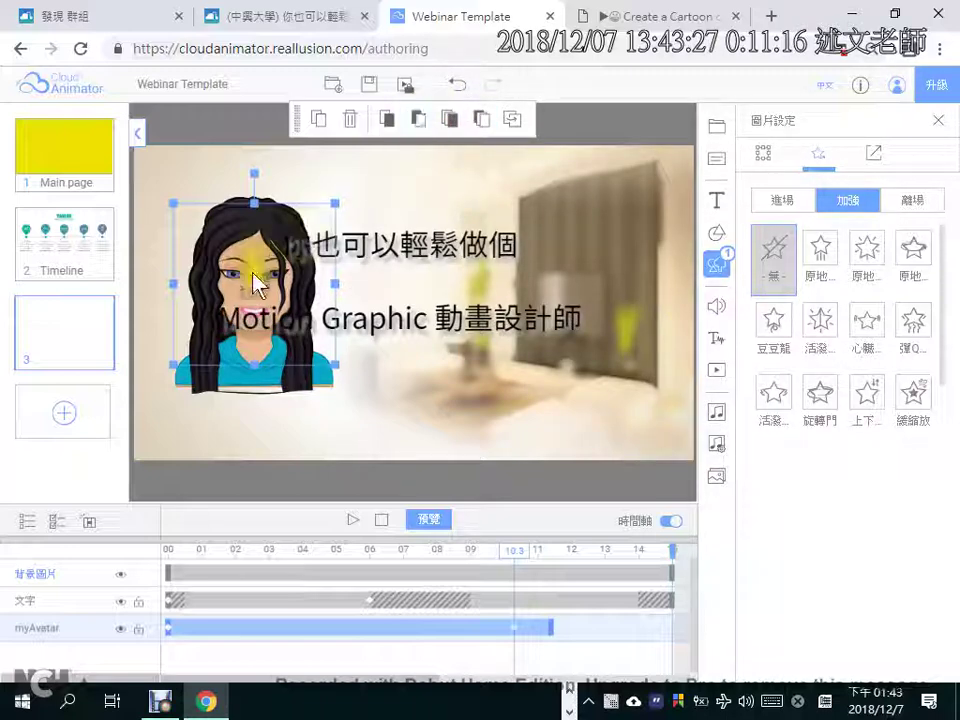
Step: Set the playhead to 4.1 seconds and move the myAvatar picture to the left side of the slide
{"action": "left_click", "coordinate": [420, 252]}
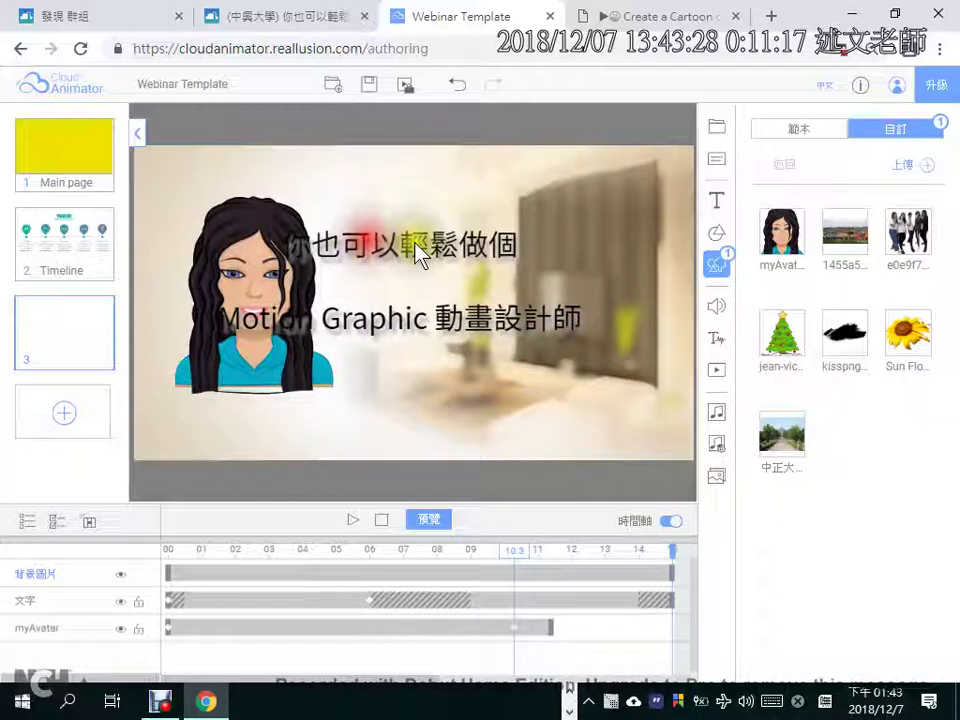
{"action": "left_click", "coordinate": [439, 553]}
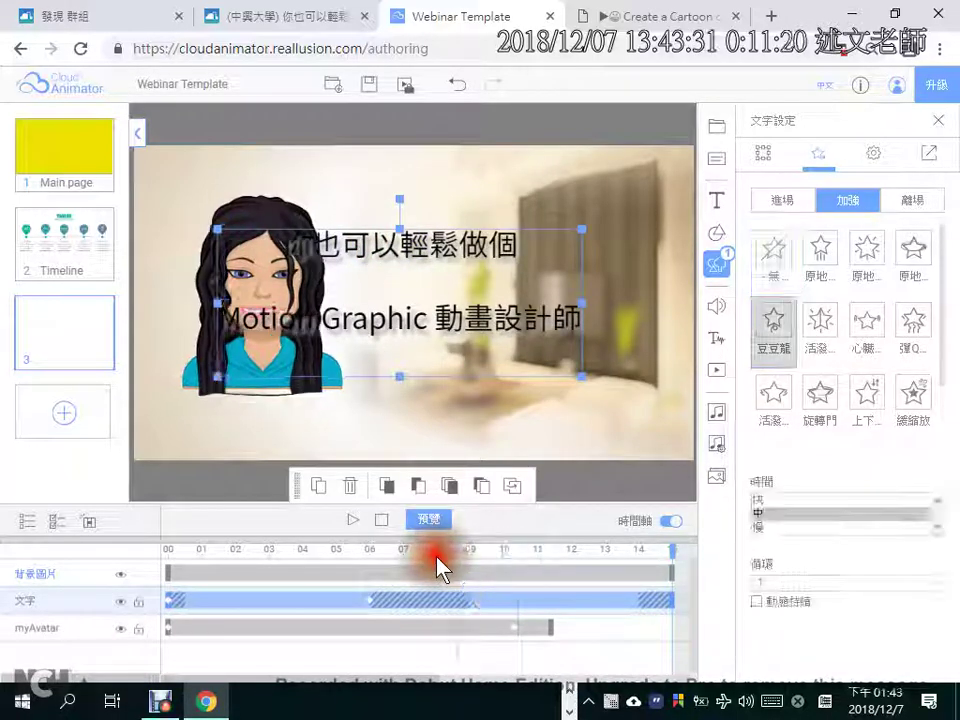
{"action": "left_click_drag", "start_coordinate": [437, 553], "coordinate": [306, 575]}
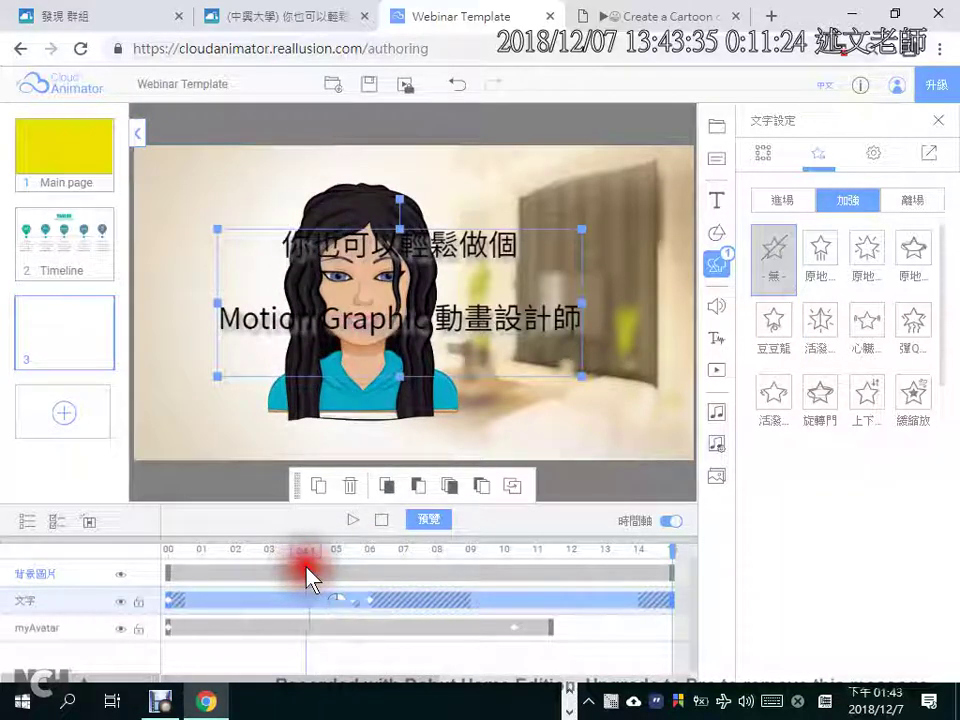
{"action": "left_click", "coordinate": [362, 212]}
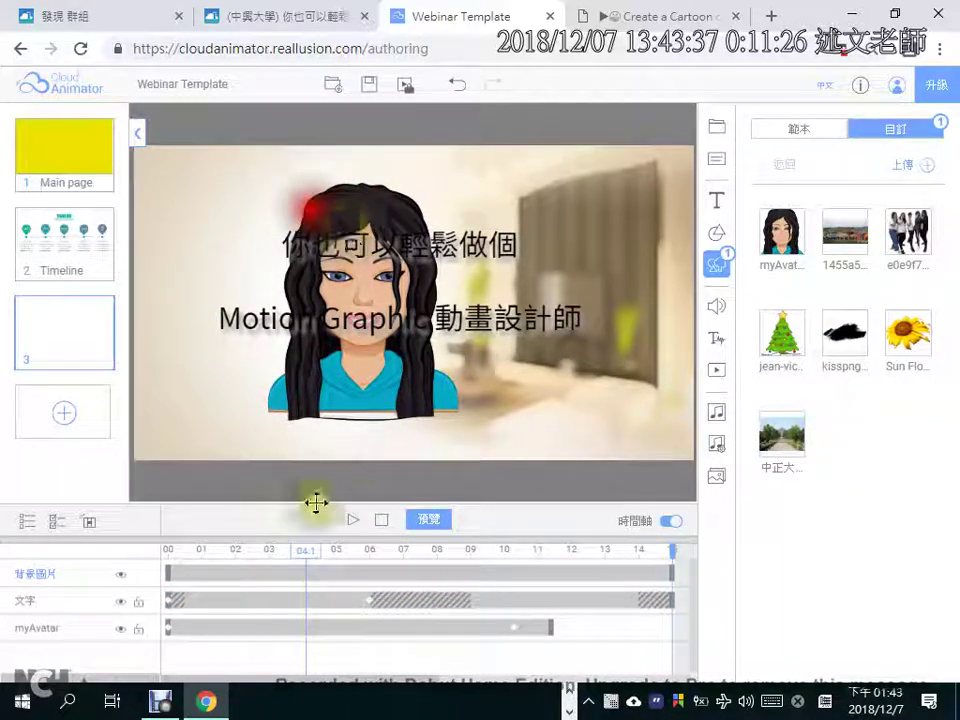
{"action": "left_click", "coordinate": [208, 622]}
{"action": "left_click", "coordinate": [285, 250]}
{"action": "left_click_drag", "start_coordinate": [285, 250], "coordinate": [212, 238]}
Step: Shrink the myAvatar picture at 4.1 seconds and place it against the slide's left edge
{"action": "left_click", "coordinate": [395, 260]}
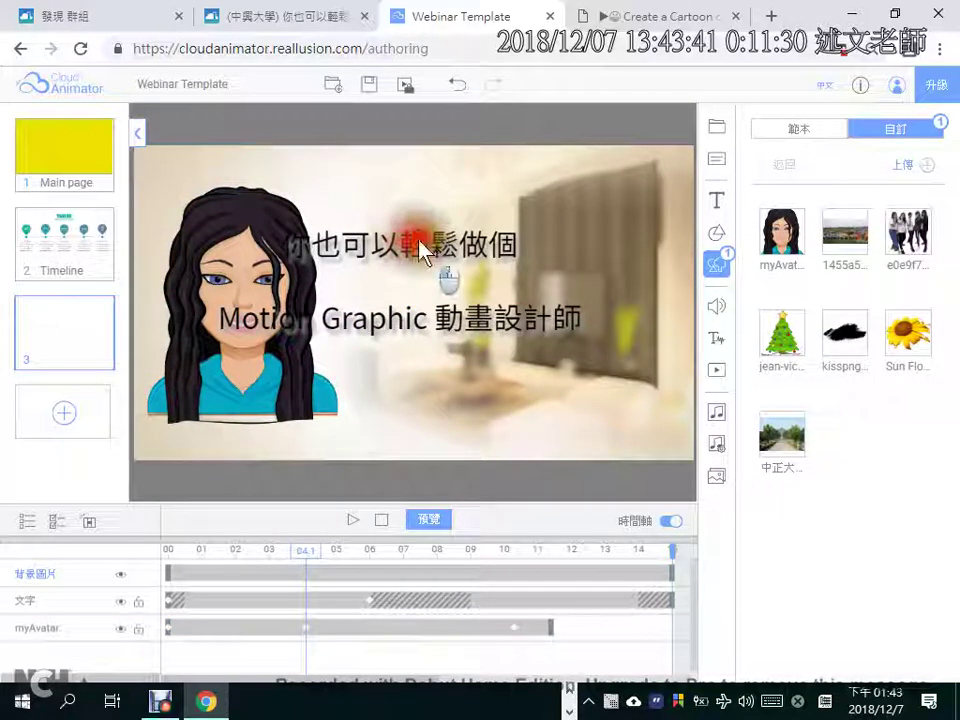
{"action": "left_click", "coordinate": [282, 215]}
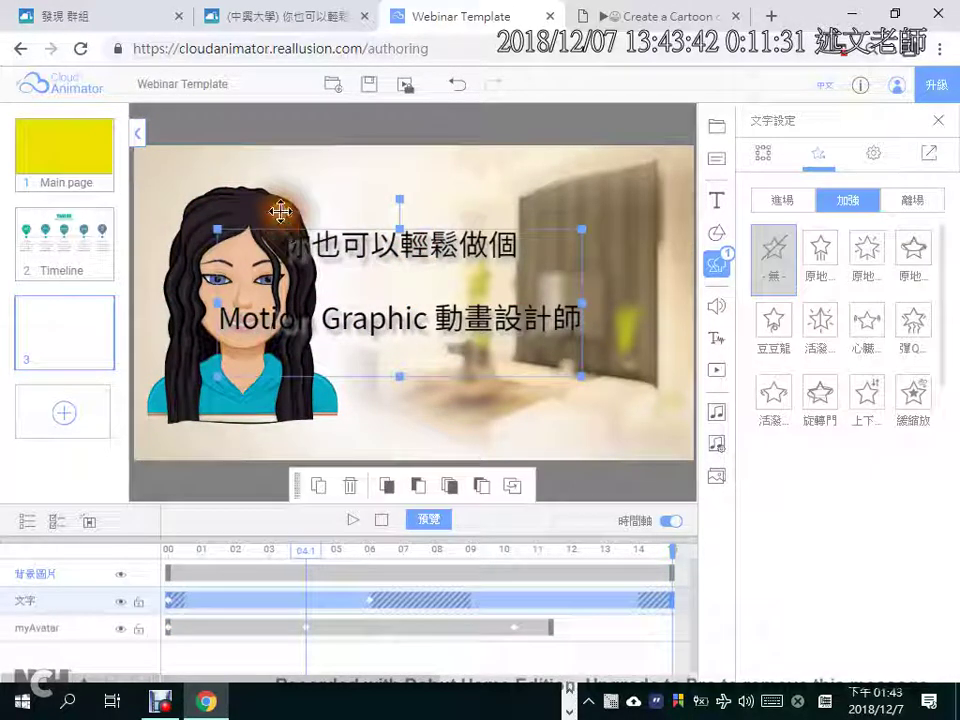
{"action": "left_click", "coordinate": [370, 238]}
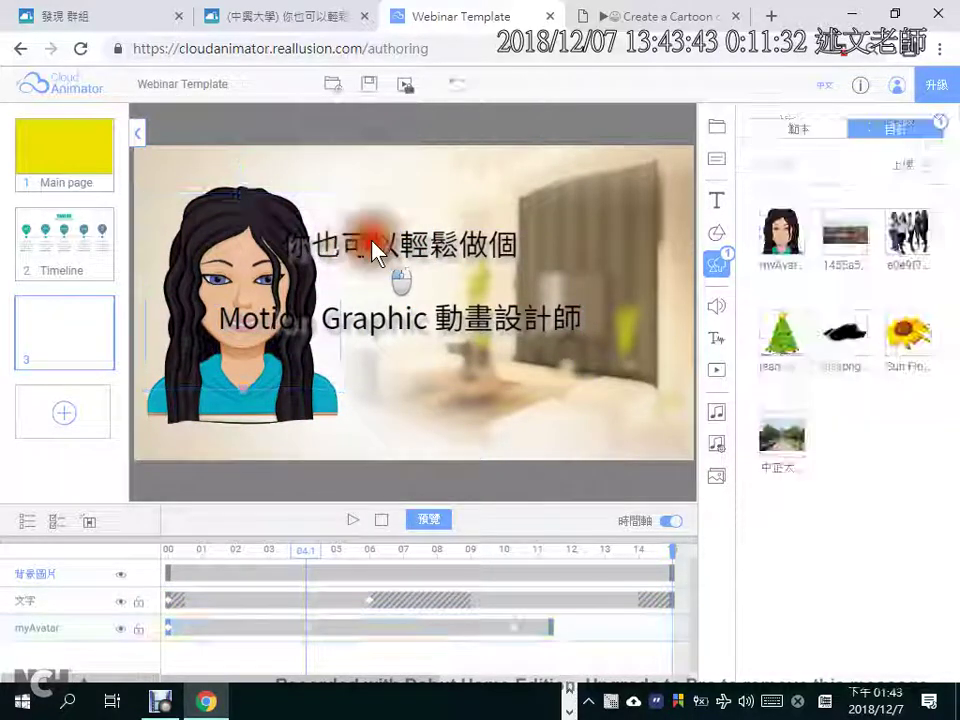
{"action": "left_click", "coordinate": [265, 205]}
{"action": "left_click_drag", "start_coordinate": [340, 191], "coordinate": [198, 232]}
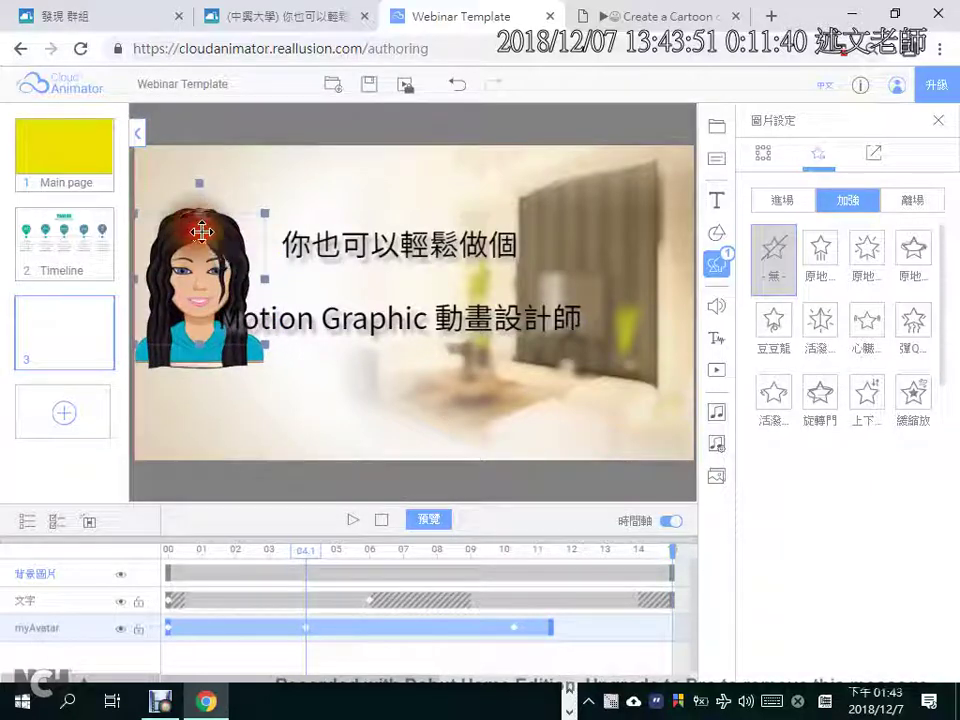
Step: Move the title text right and slightly down on the slide, clear of the myAvatar picture
{"action": "left_click", "coordinate": [420, 251]}
{"action": "left_click", "coordinate": [409, 250]}
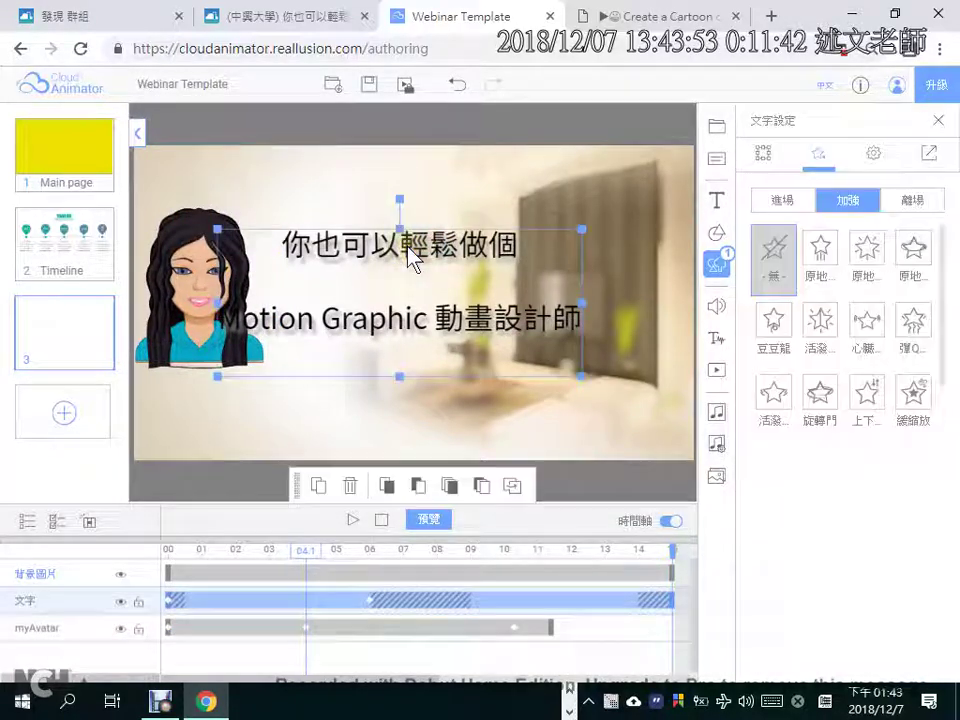
{"action": "left_click_drag", "start_coordinate": [401, 252], "coordinate": [458, 271]}
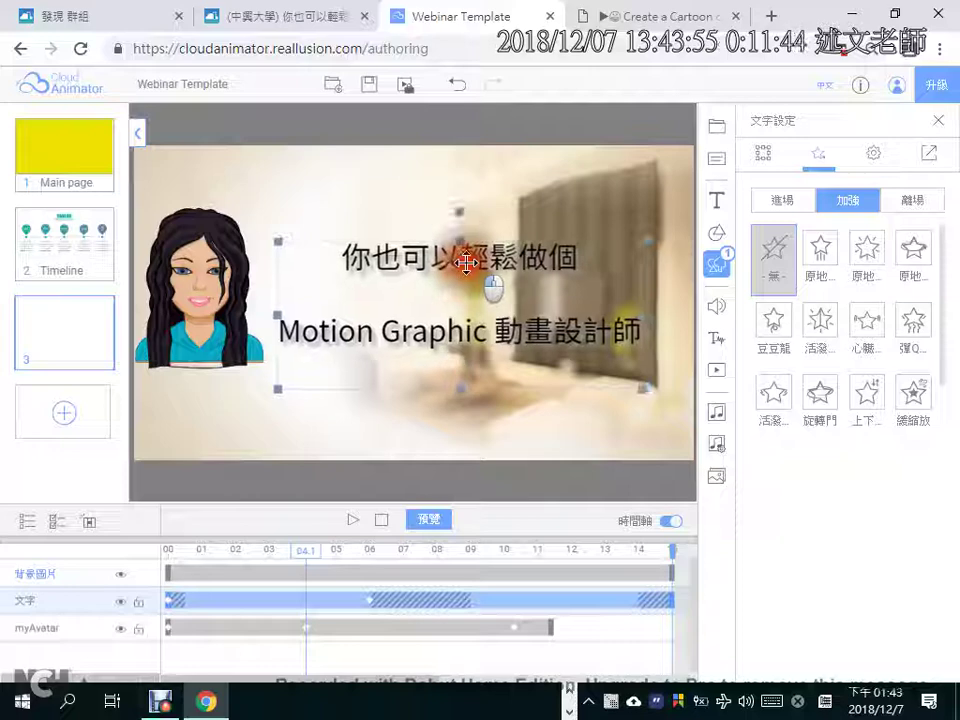
Step: Enter "你也可以輕鬆做個 Motion Graphic 動畫設計師" as the text-to-speech text and listen to the spoken result
{"action": "left_click", "coordinate": [540, 440]}
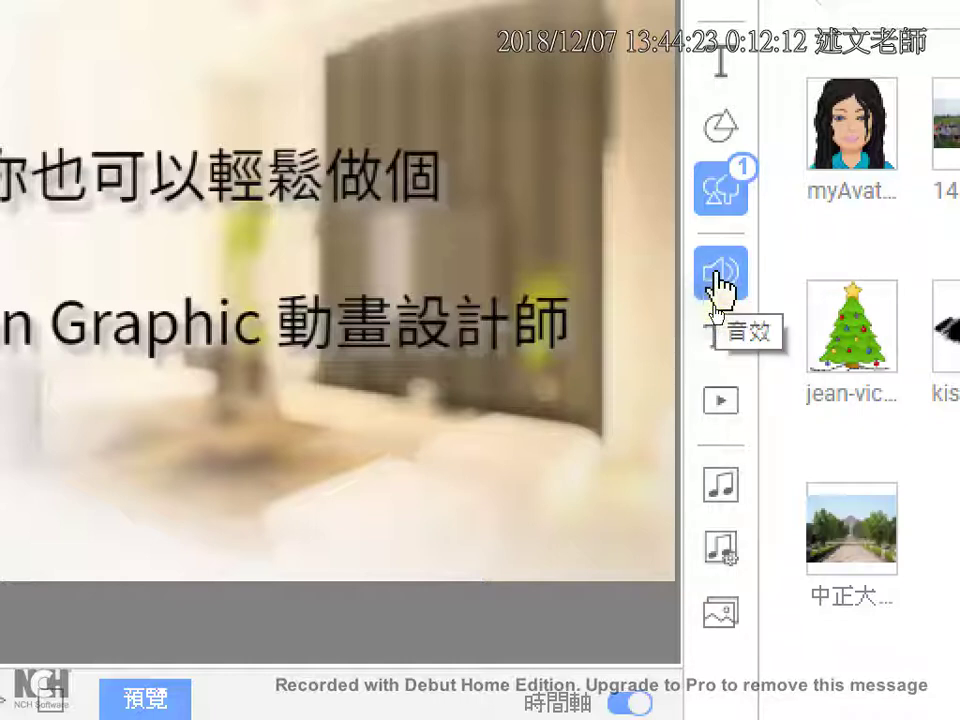
{"action": "left_click", "coordinate": [707, 343]}
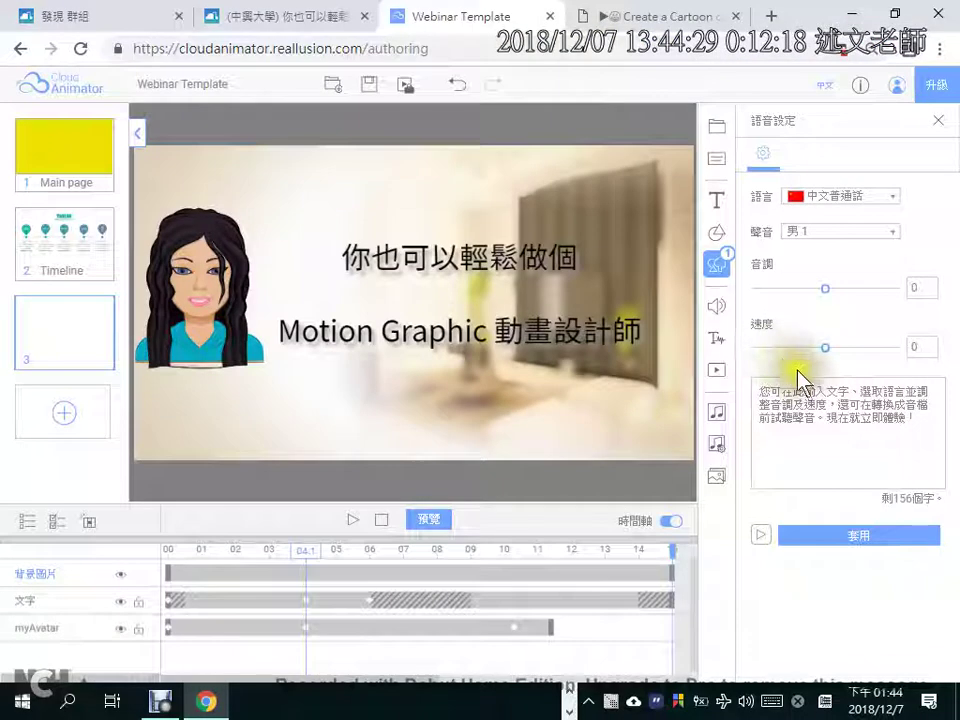
{"action": "left_click", "coordinate": [797, 392]}
{"action": "type", "text": "你也可以輕鬆做個 Motion Graphic 動畫設計師"}
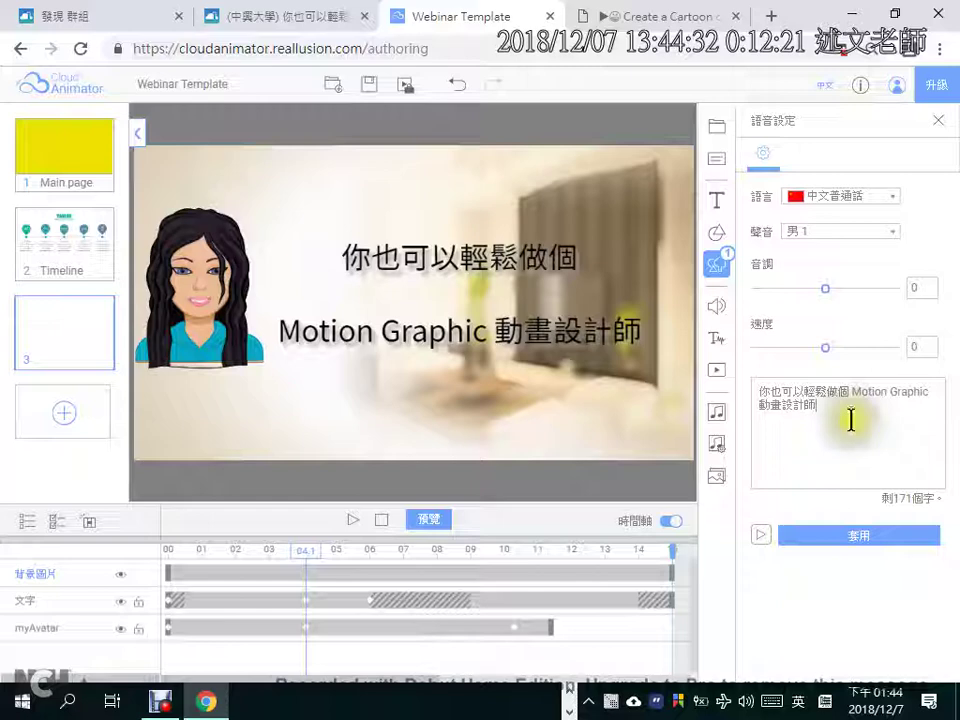
{"action": "left_click", "coordinate": [760, 537]}
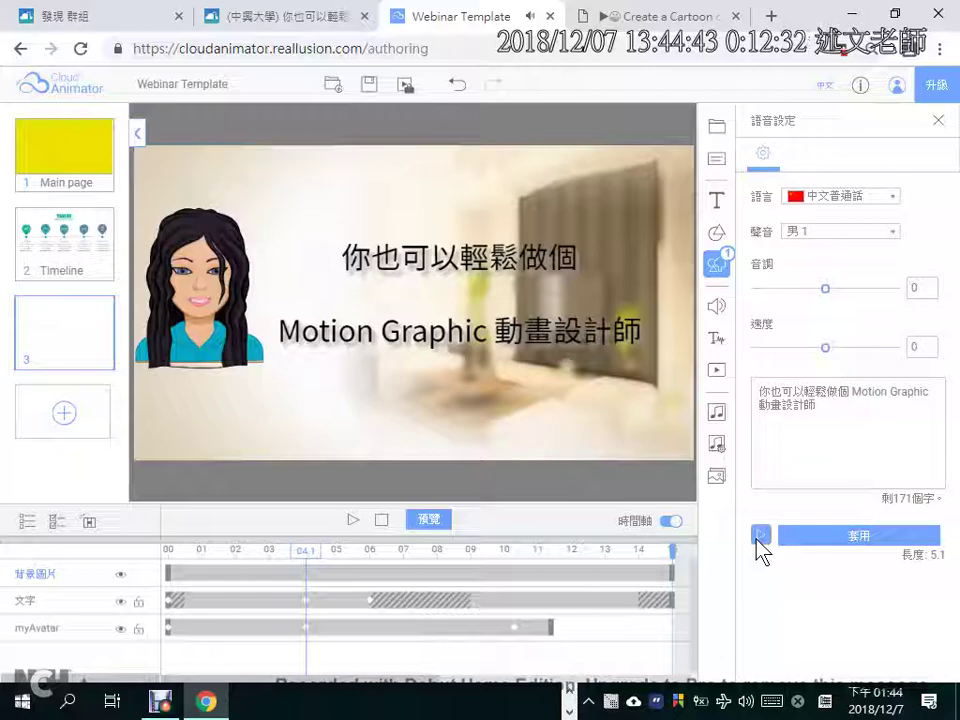
Step: Check the available speech languages, set the voice to 女 1 and listen to the speech again
{"action": "left_click", "coordinate": [845, 201]}
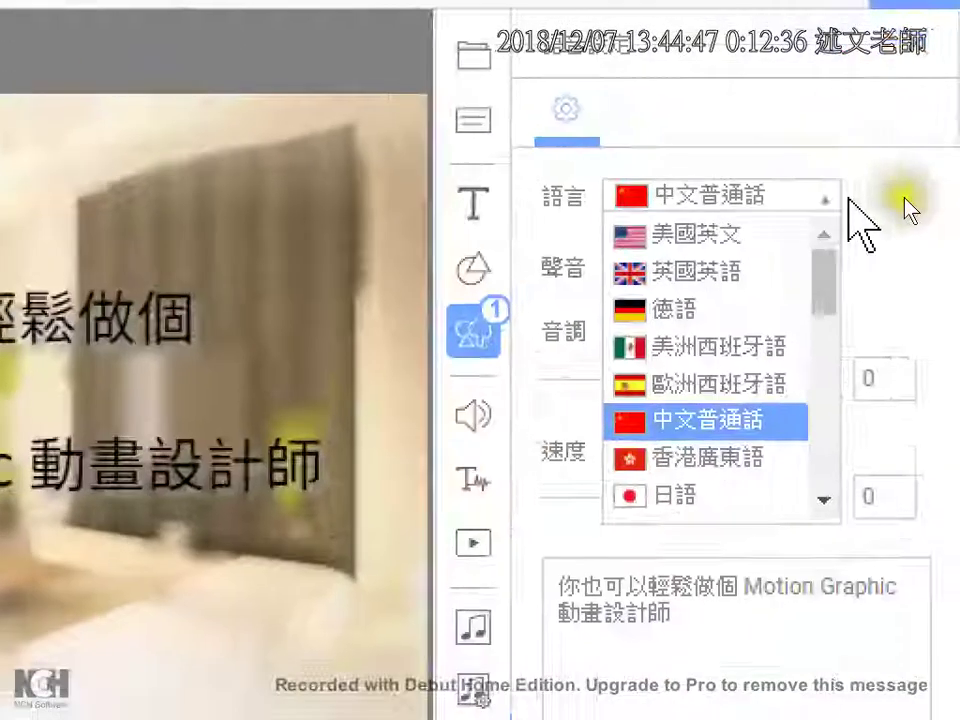
{"action": "left_click", "coordinate": [941, 198]}
{"action": "left_click", "coordinate": [816, 270]}
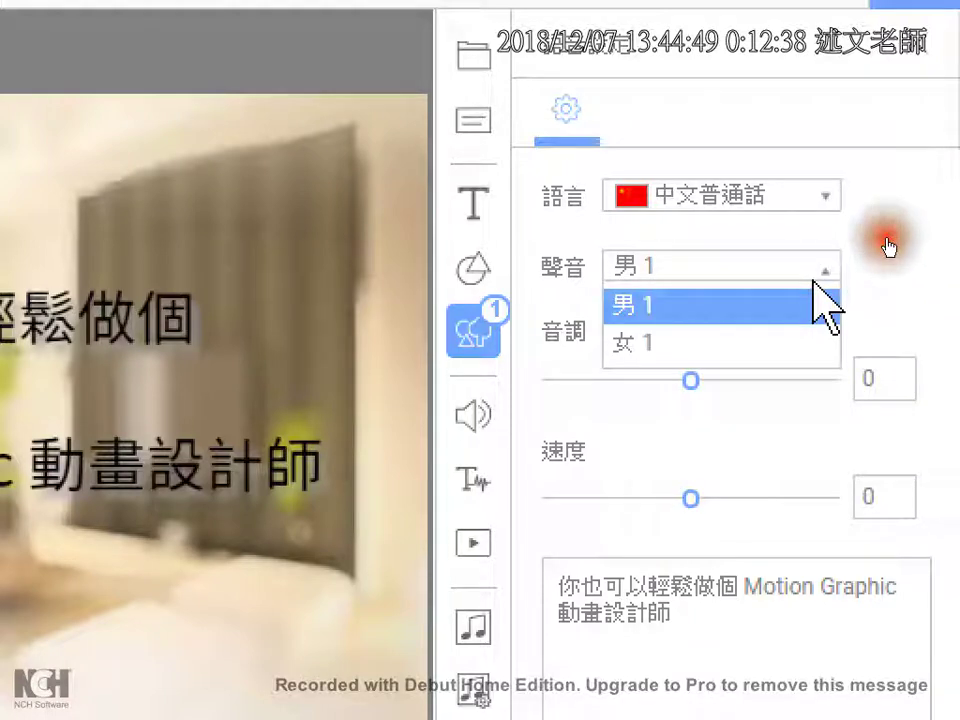
{"action": "left_click", "coordinate": [782, 342]}
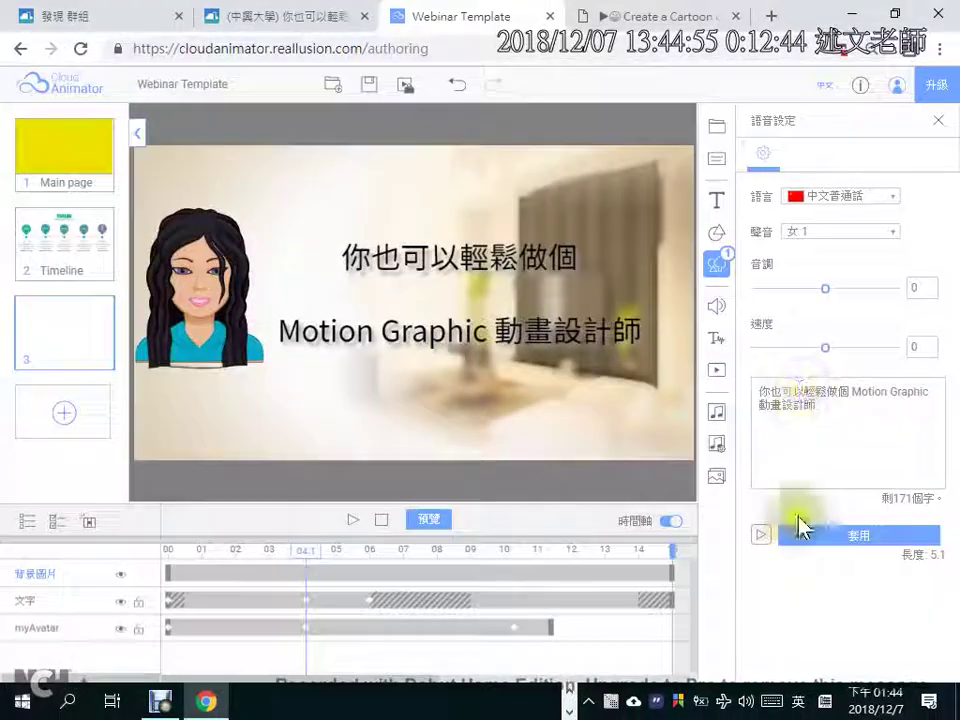
{"action": "left_click", "coordinate": [724, 664]}
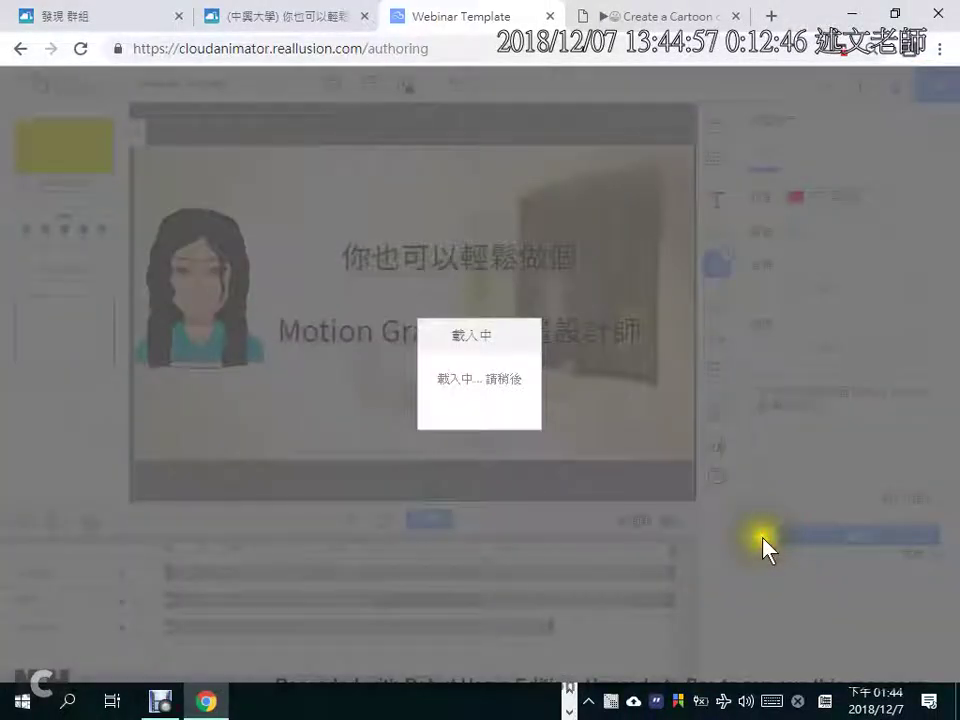
{"action": "left_click", "coordinate": [762, 538]}
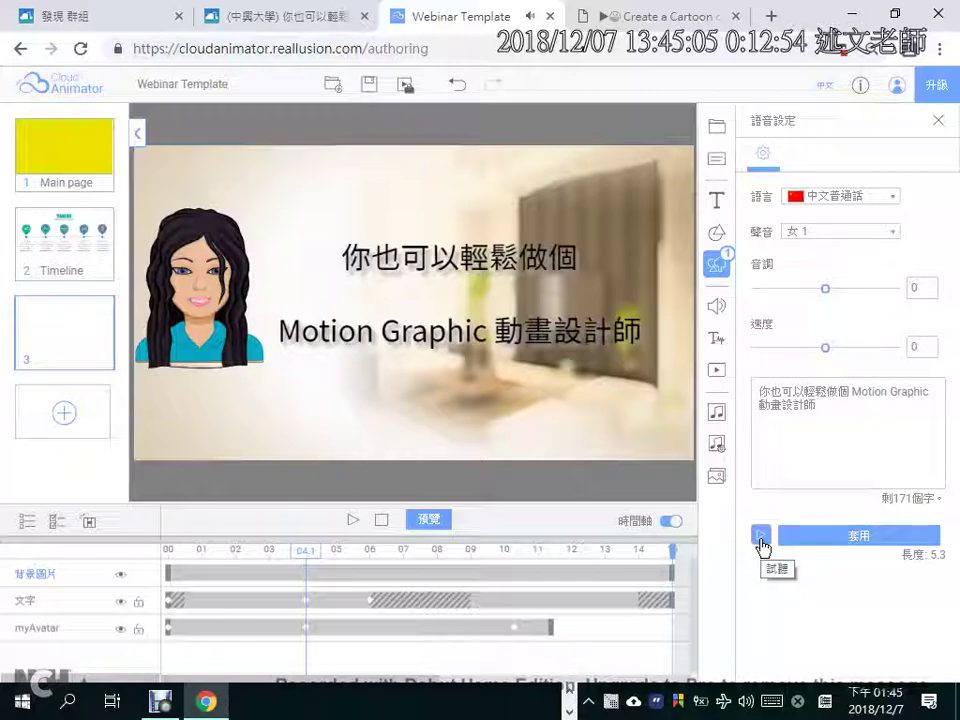
{"action": "left_click", "coordinate": [763, 546]}
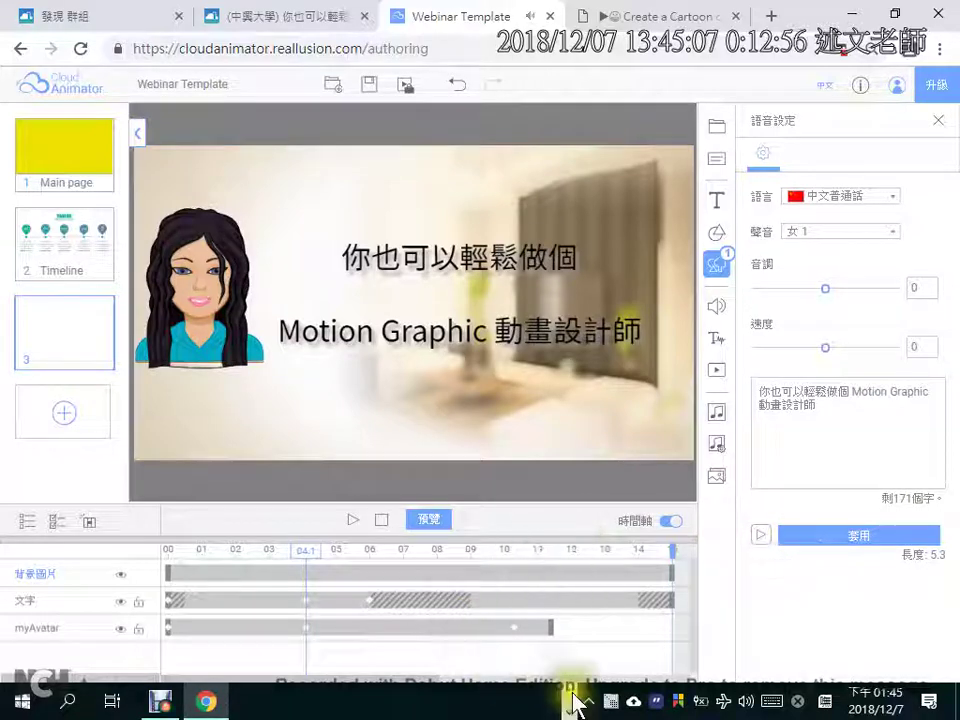
Step: Set the speech speed to 2 and try to listen to the result
{"action": "left_click", "coordinate": [541, 710]}
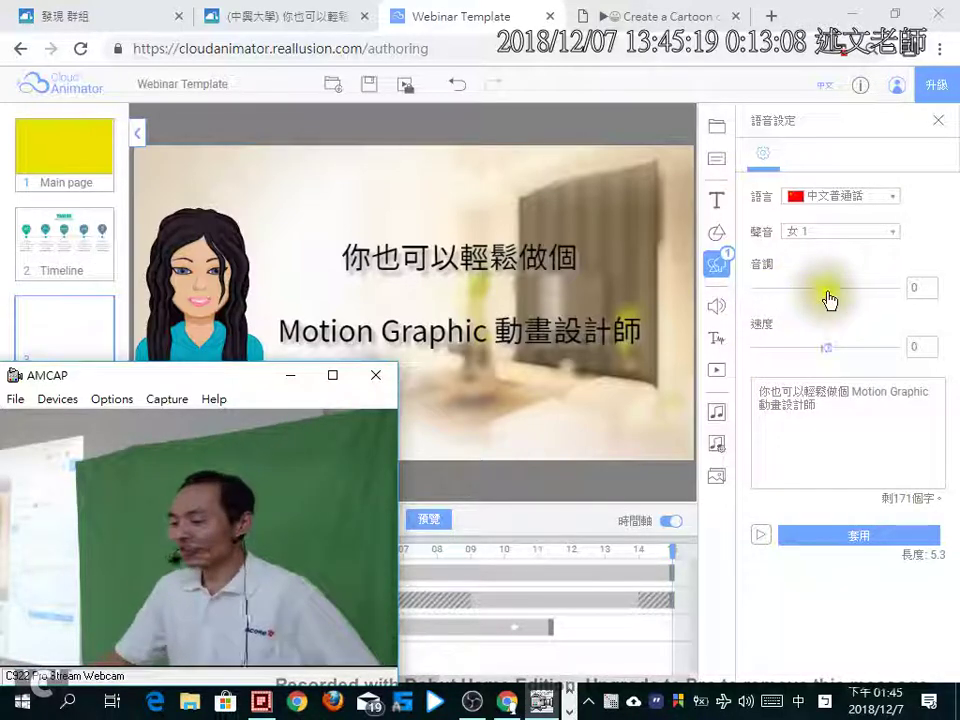
{"action": "left_click_drag", "start_coordinate": [827, 346], "coordinate": [855, 354]}
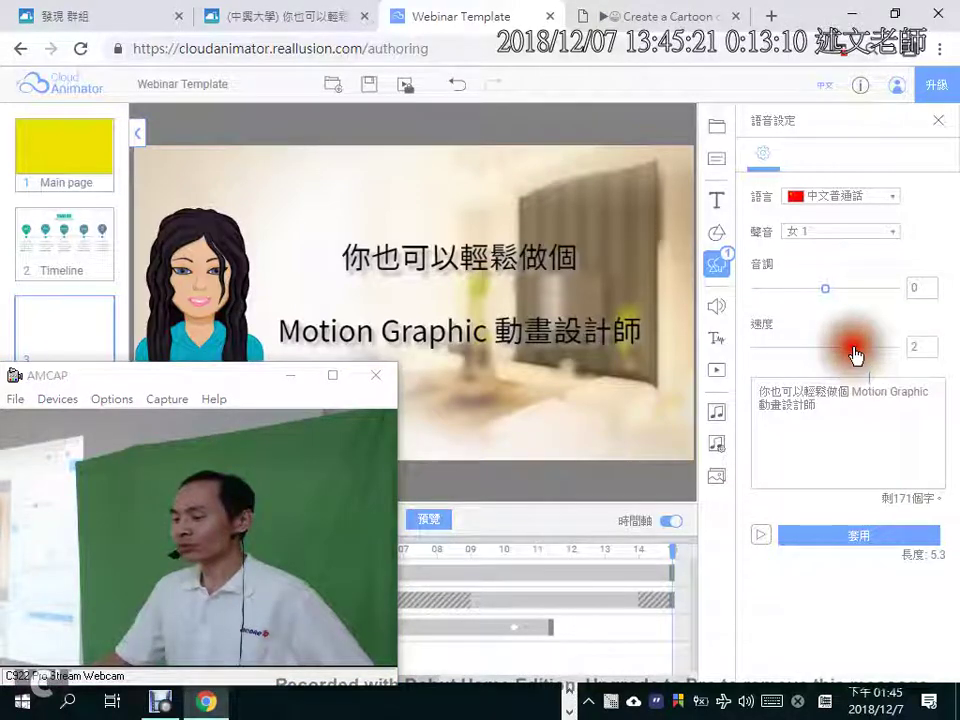
{"action": "left_click", "coordinate": [768, 536]}
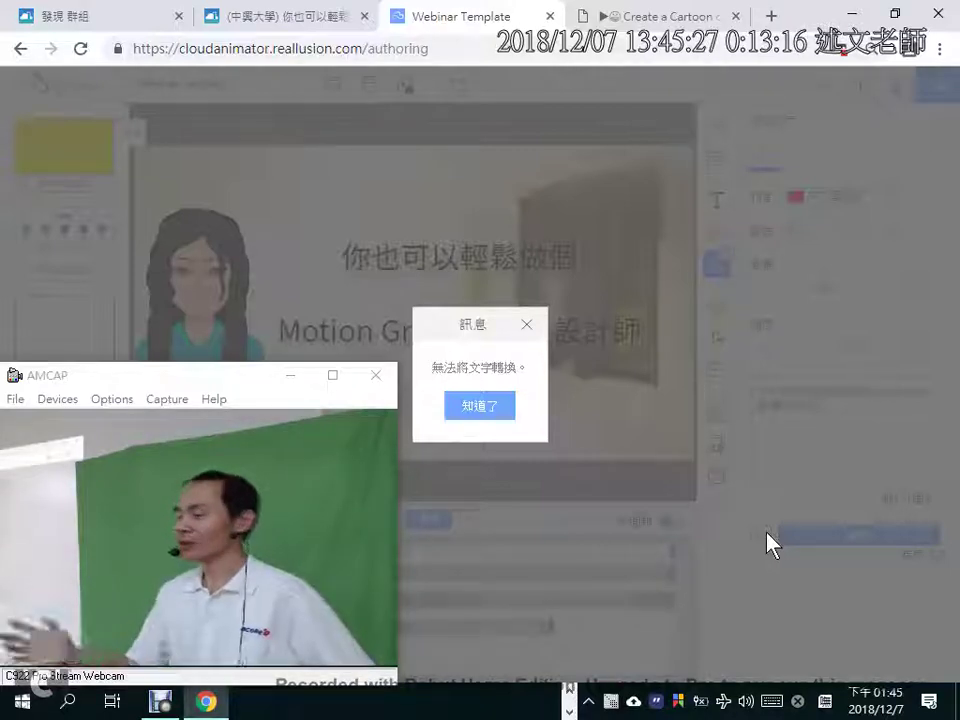
{"action": "left_click", "coordinate": [480, 406]}
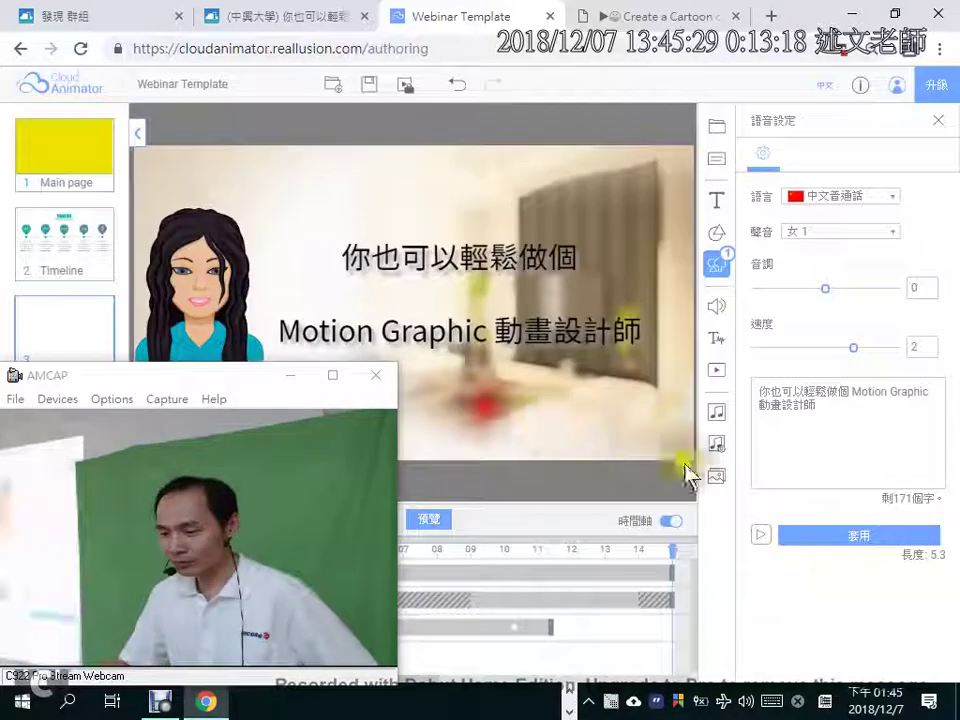
Step: Set the speech speed to 1 and the pitch to -51, listening to the speech after each change
{"action": "left_click", "coordinate": [850, 350]}
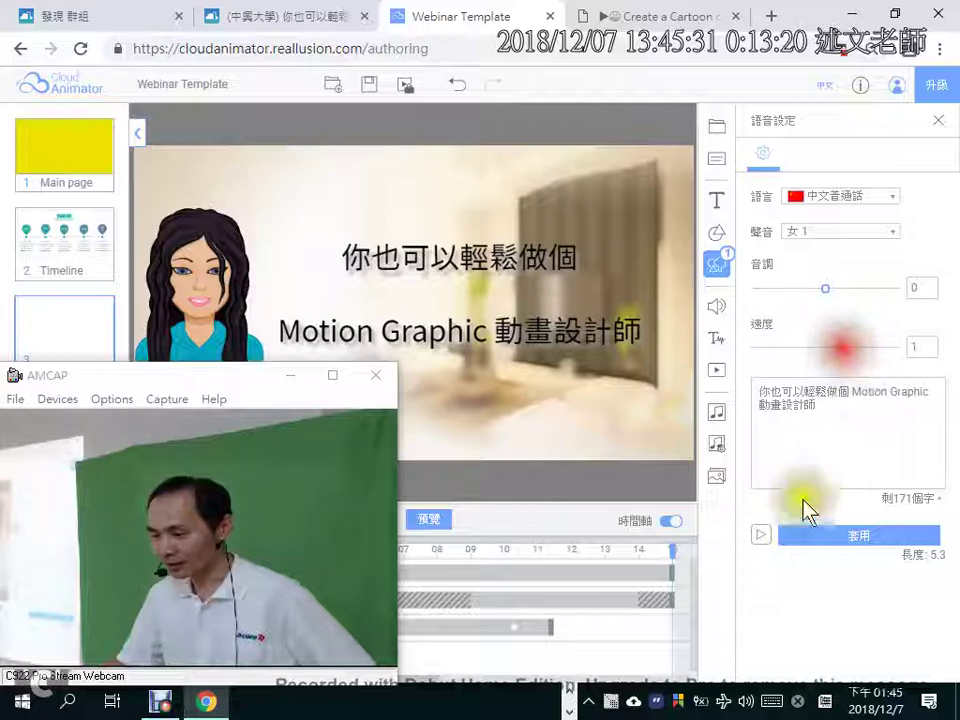
{"action": "left_click", "coordinate": [760, 538]}
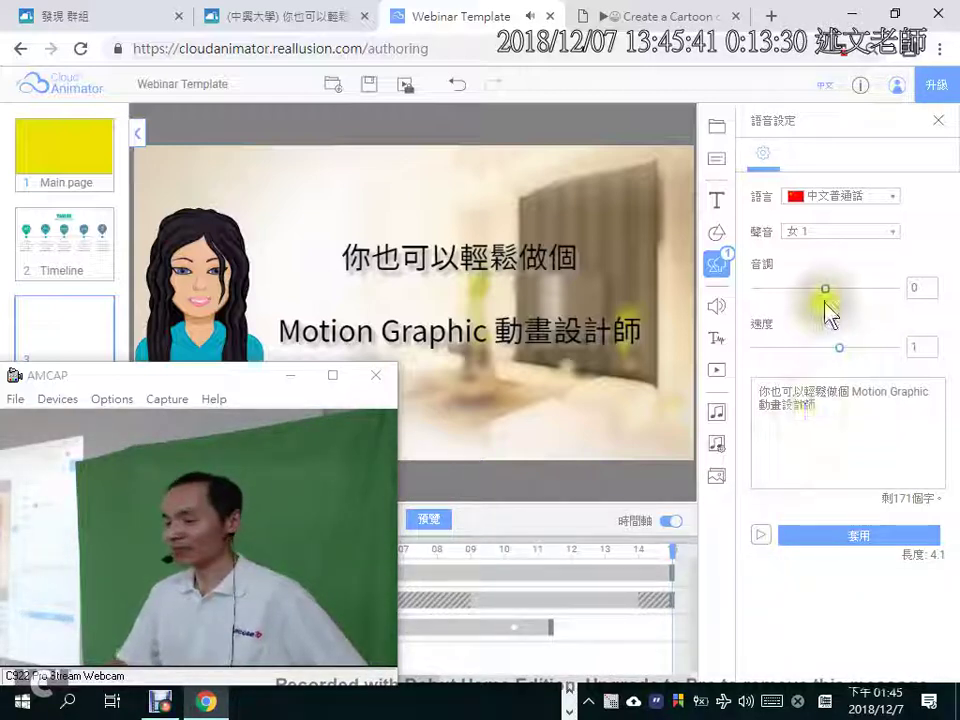
{"action": "left_click_drag", "start_coordinate": [825, 289], "coordinate": [791, 299]}
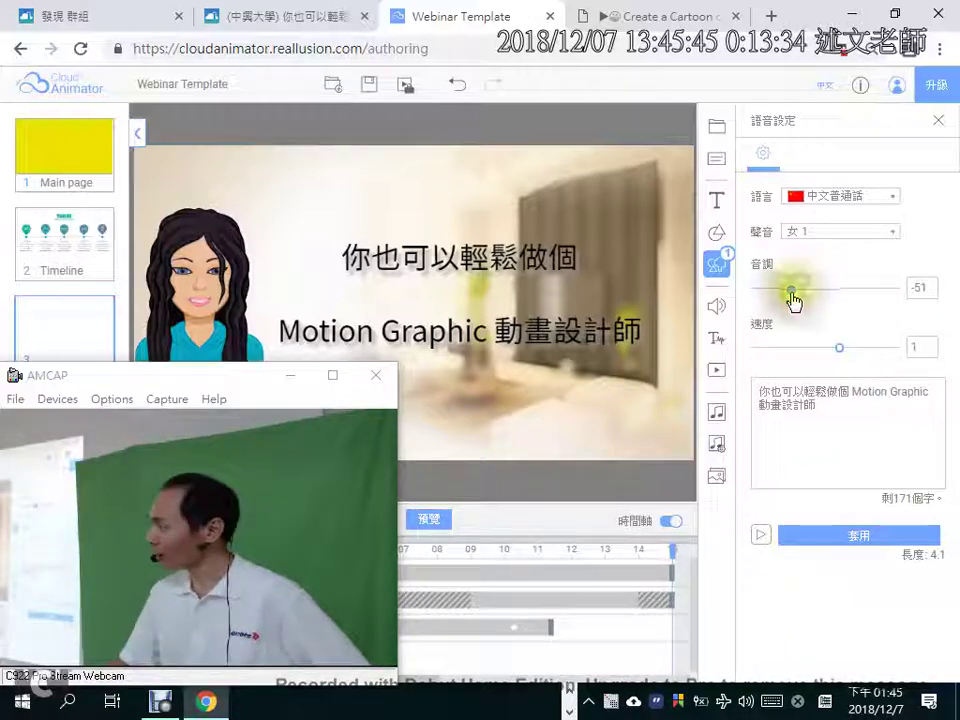
{"action": "left_click", "coordinate": [762, 543]}
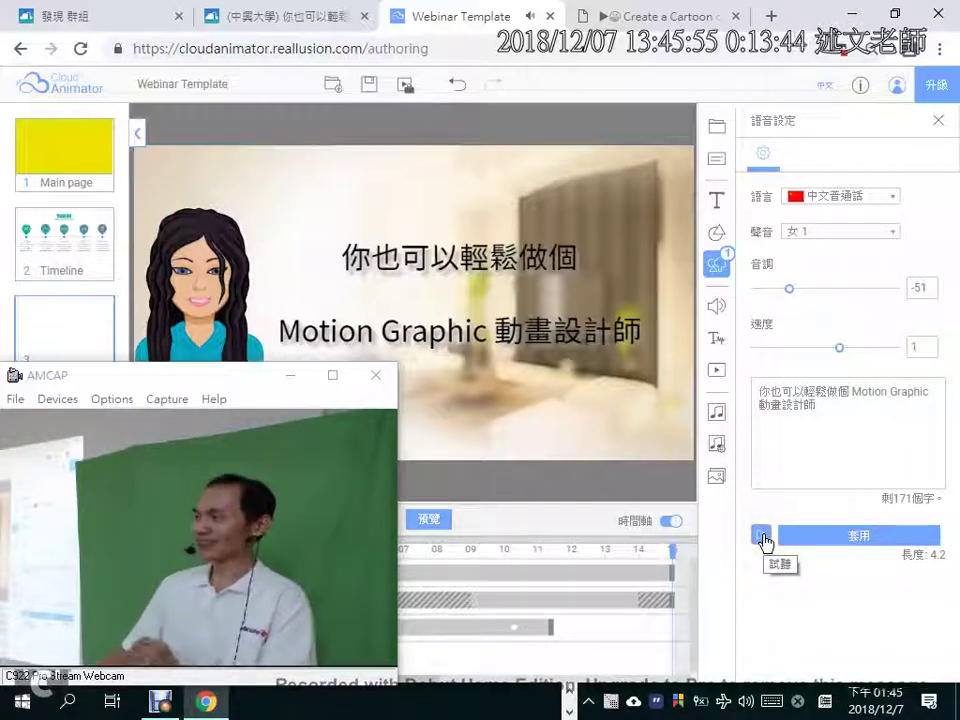
Step: Apply the speech to the slide and move its timeline clip to start at 0 seconds
{"action": "left_click", "coordinate": [822, 540]}
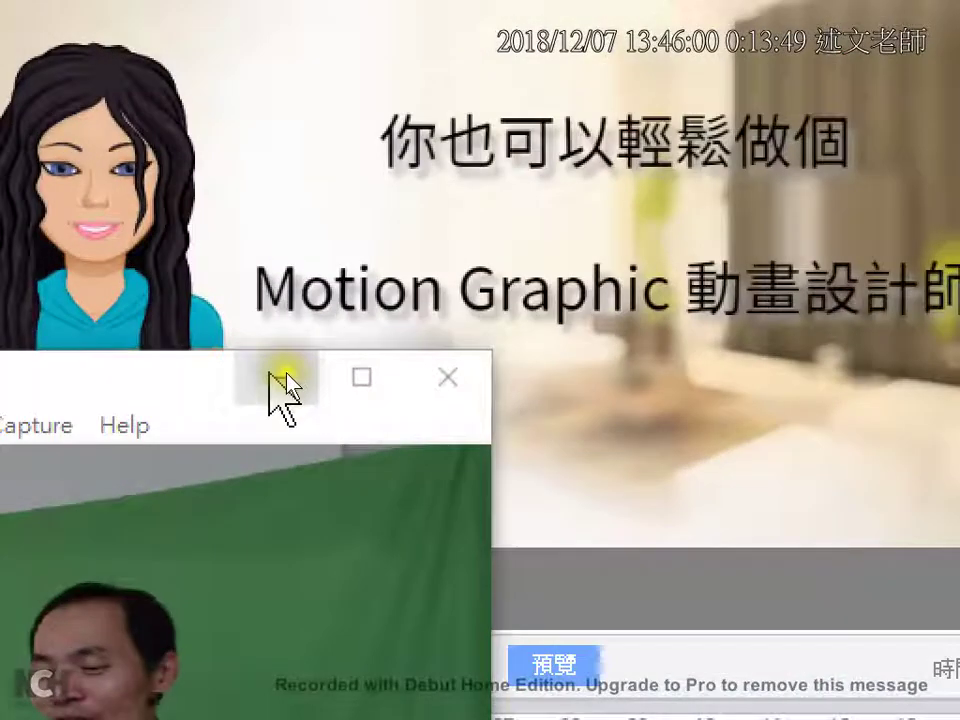
{"action": "left_click", "coordinate": [272, 378]}
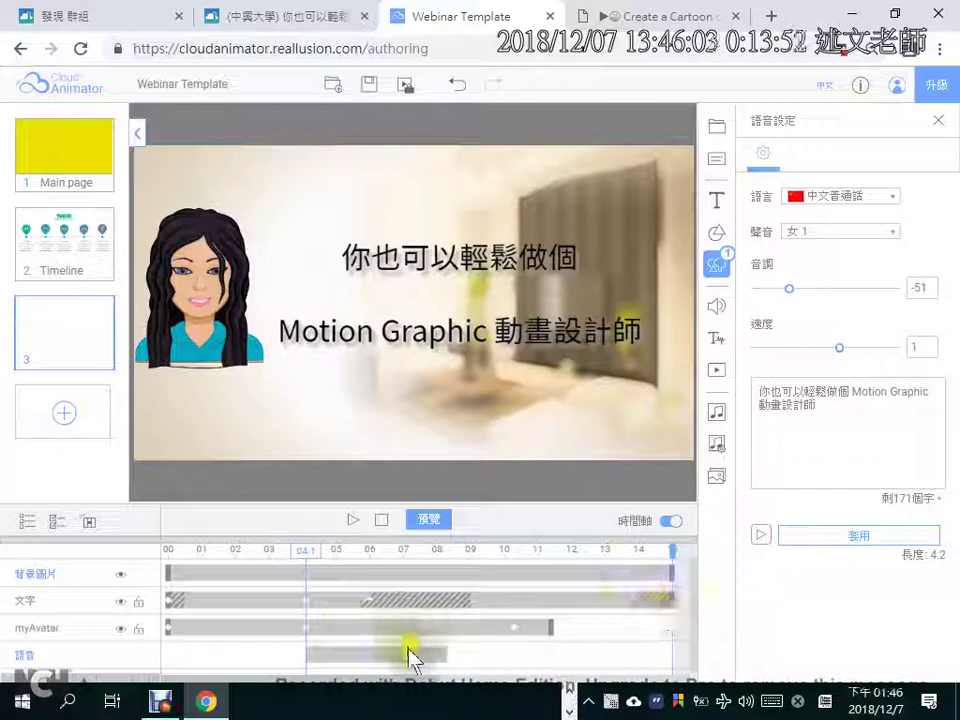
{"action": "left_click", "coordinate": [383, 654]}
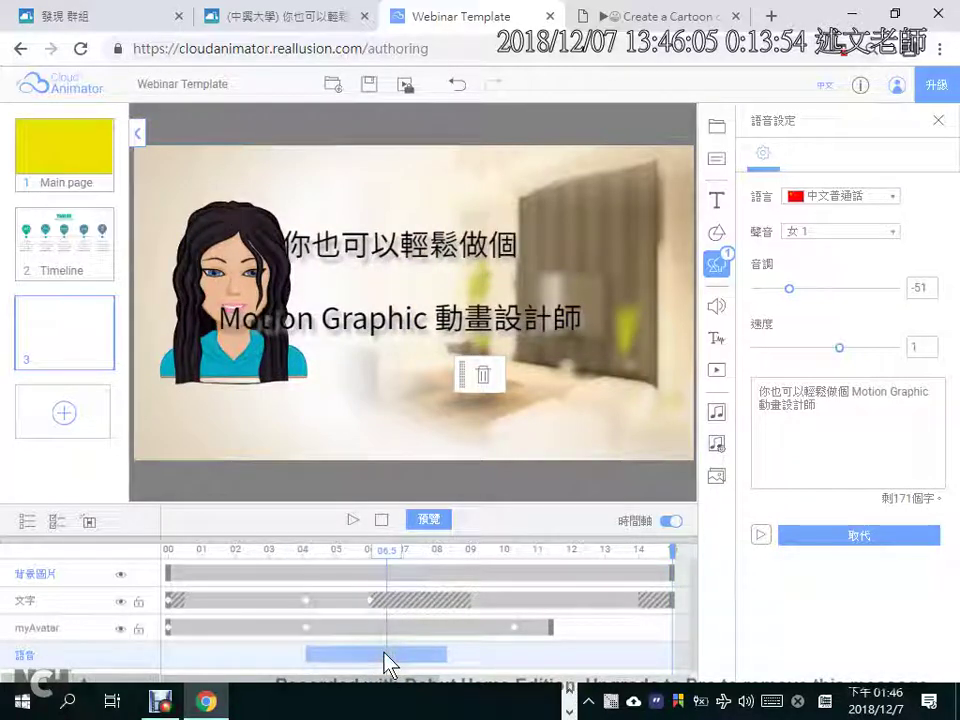
{"action": "left_click_drag", "start_coordinate": [379, 655], "coordinate": [229, 686]}
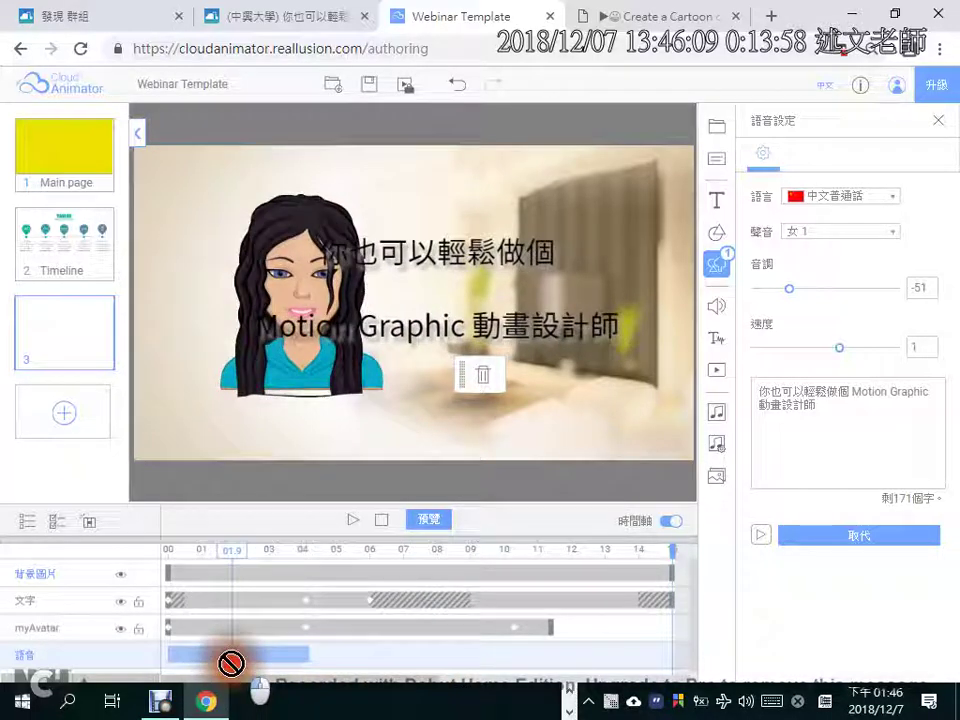
Step: Preview the project and play it to check the slide's animation with the speech
{"action": "left_click", "coordinate": [428, 520]}
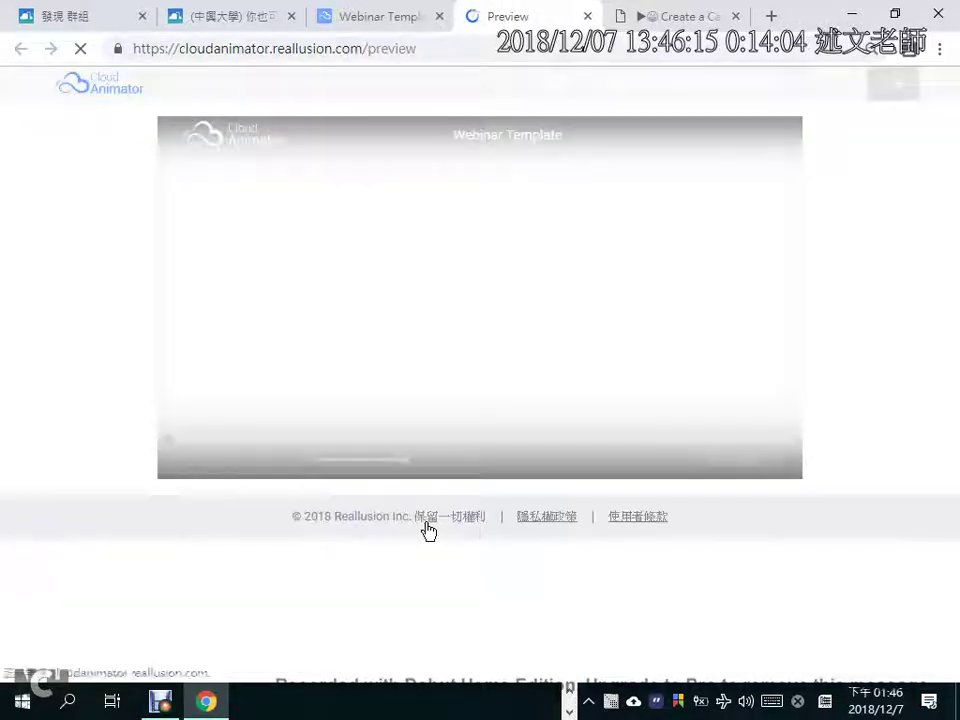
{"action": "left_click", "coordinate": [185, 462]}
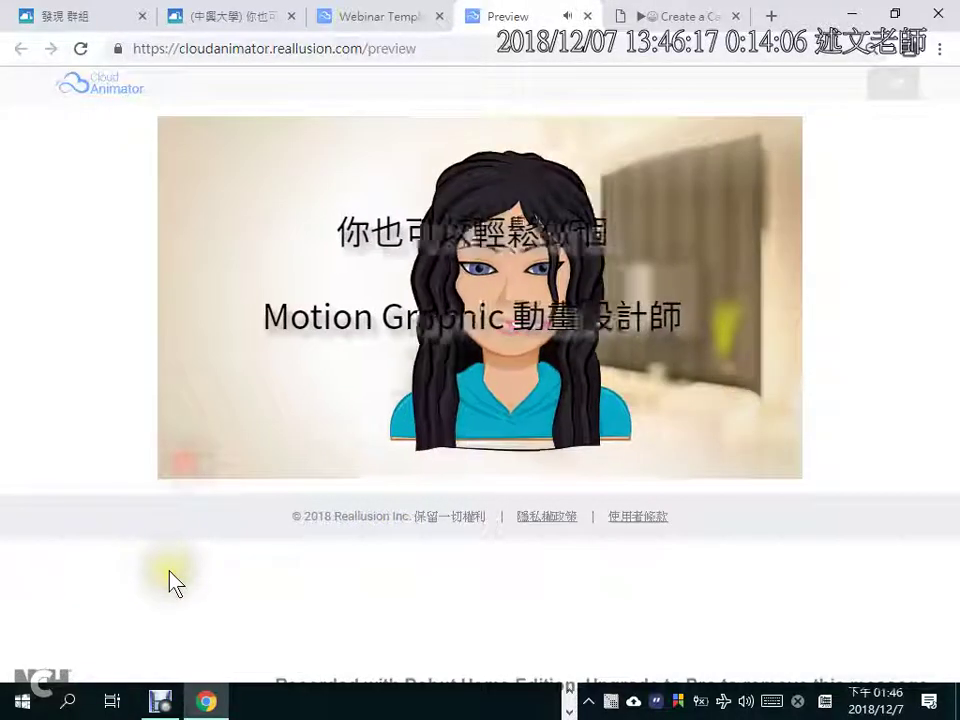